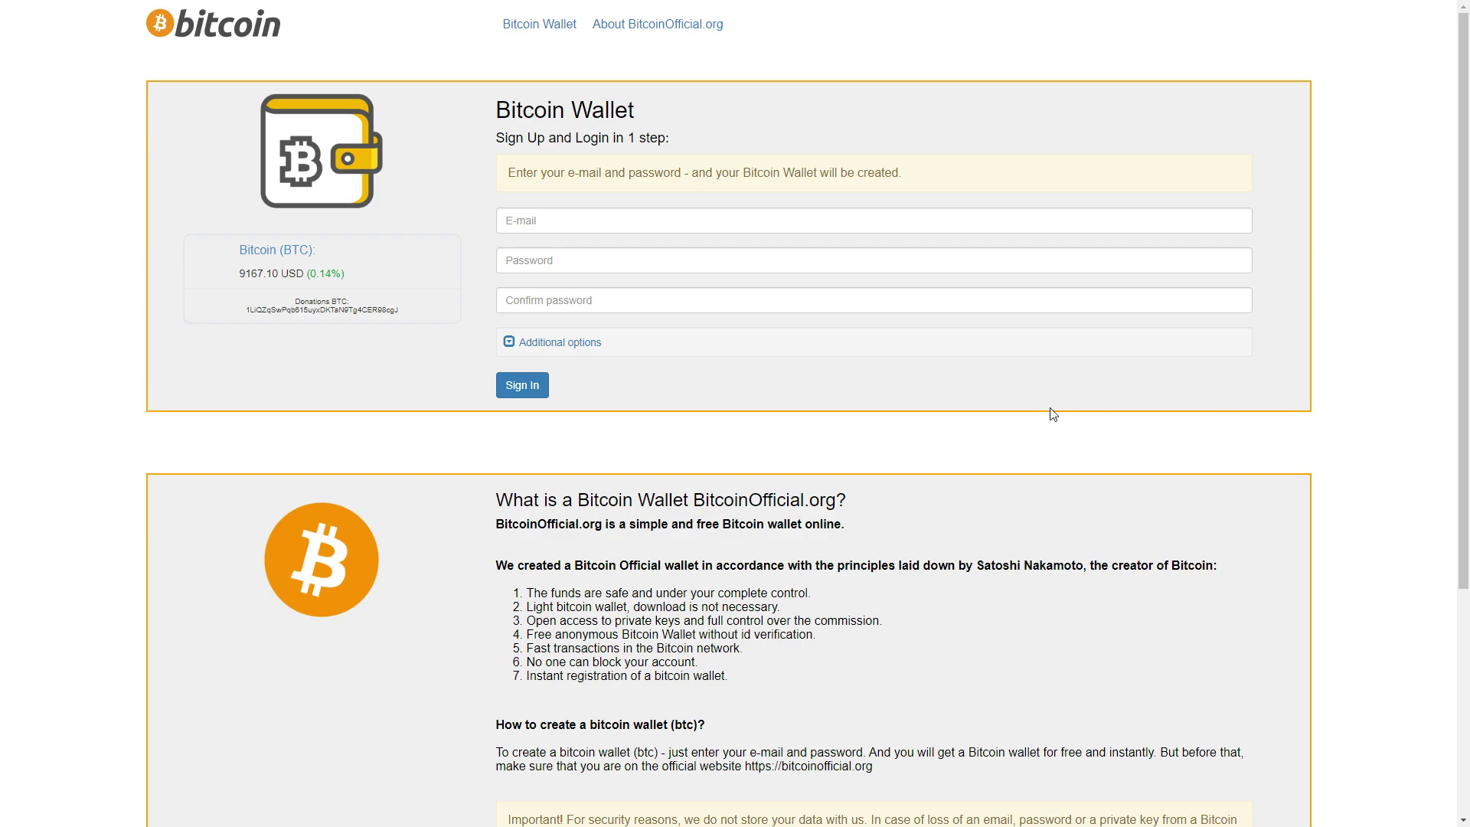
# Enter the sign-up e-mail address in the E-mail field
pyautogui.scroll(-2, 1053, 414)
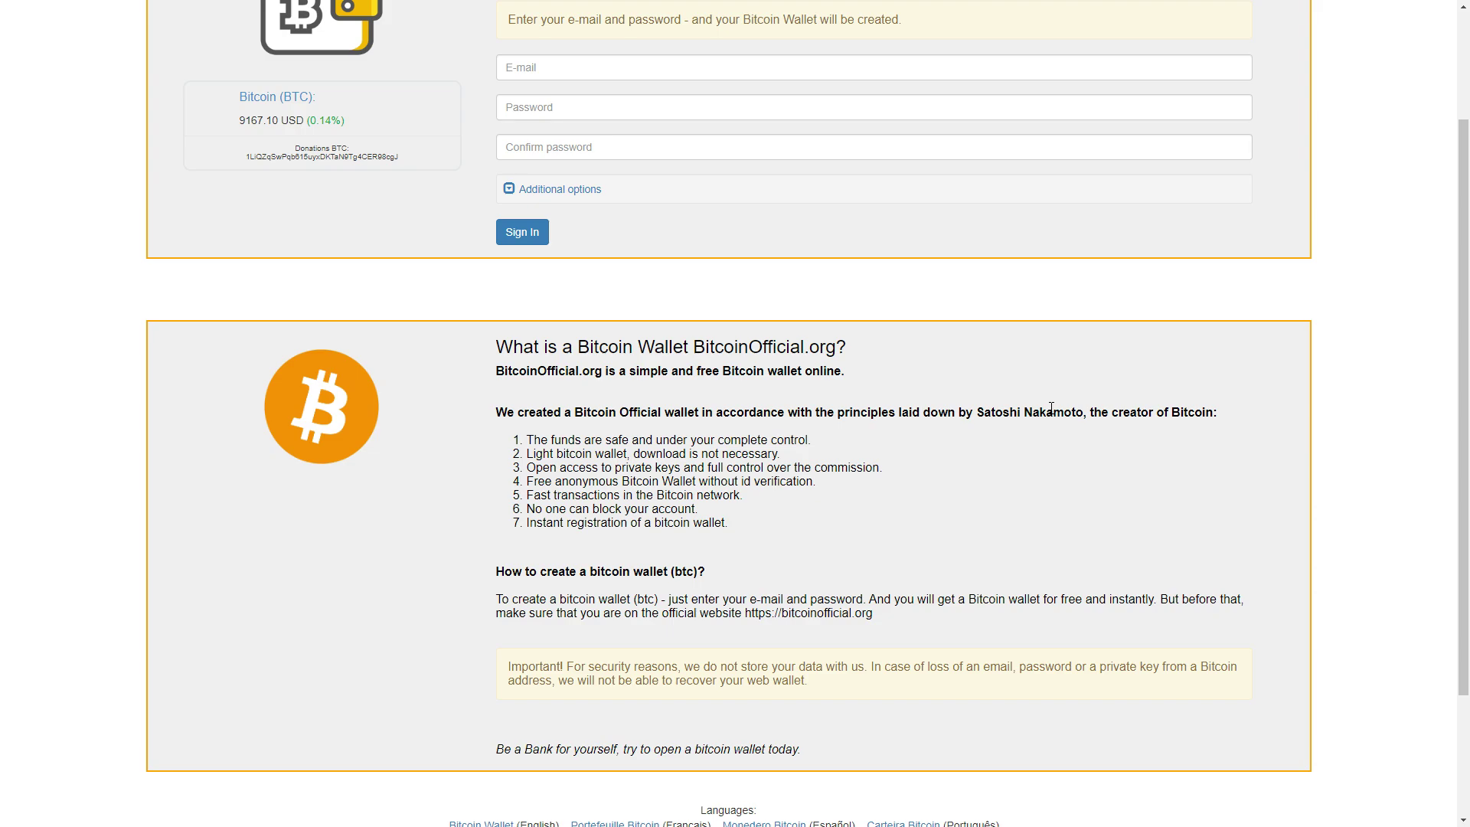
pyautogui.scroll(-1, 1051, 408)
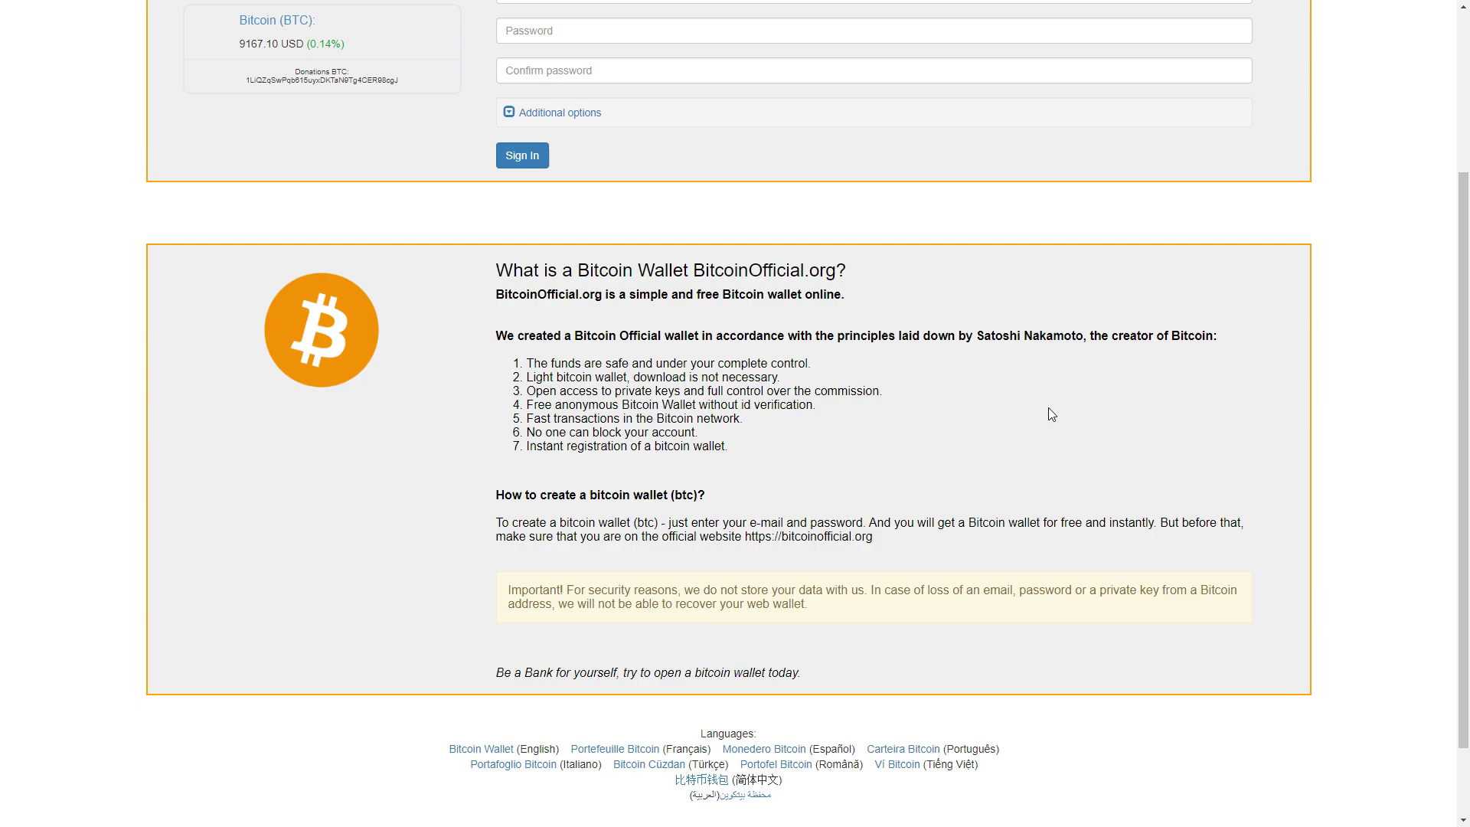
pyautogui.scroll(3, 1048, 407)
pyautogui.scroll(-5, 732, 741)
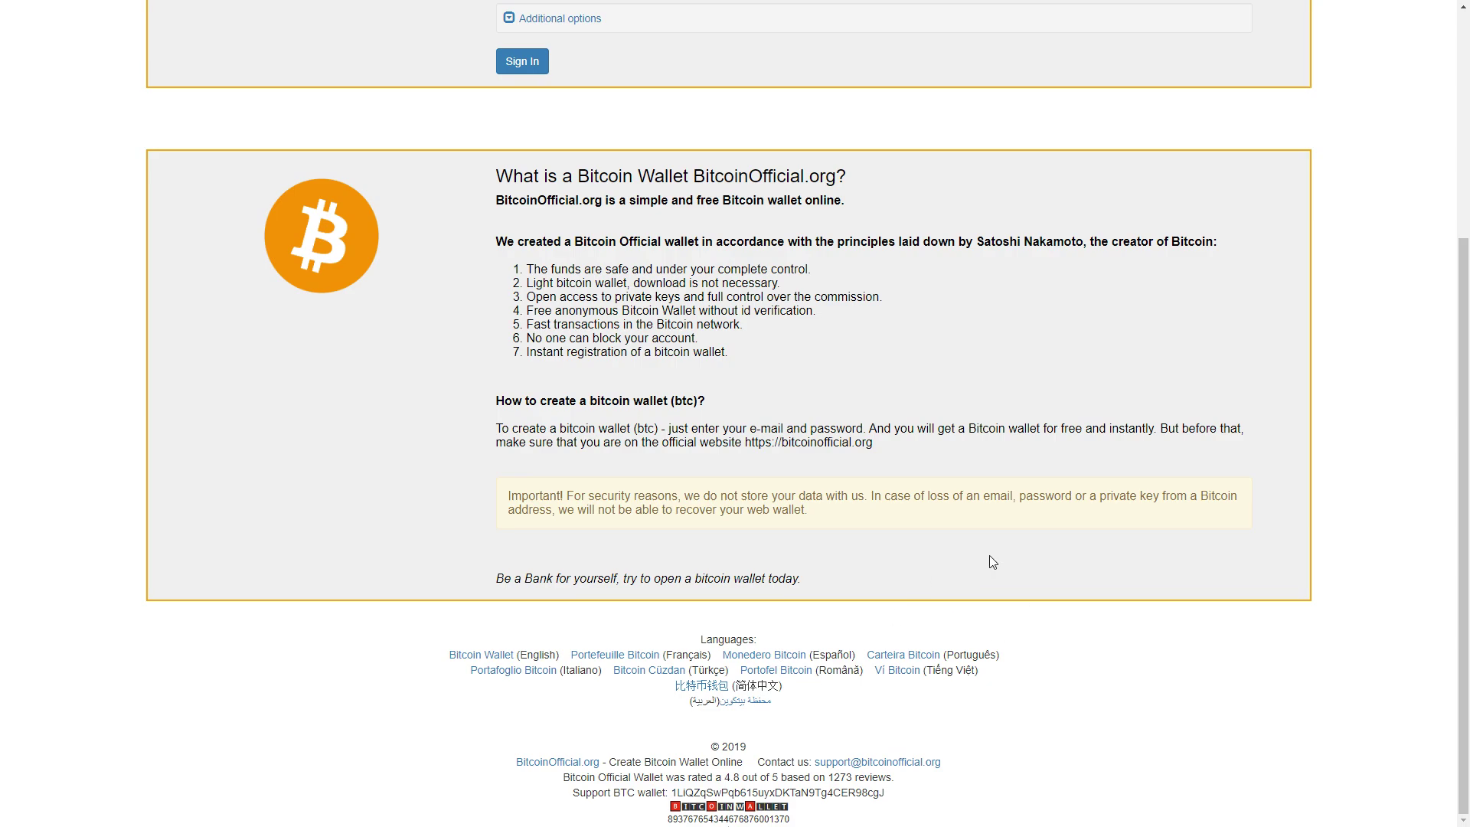
pyautogui.scroll(4, 900, 545)
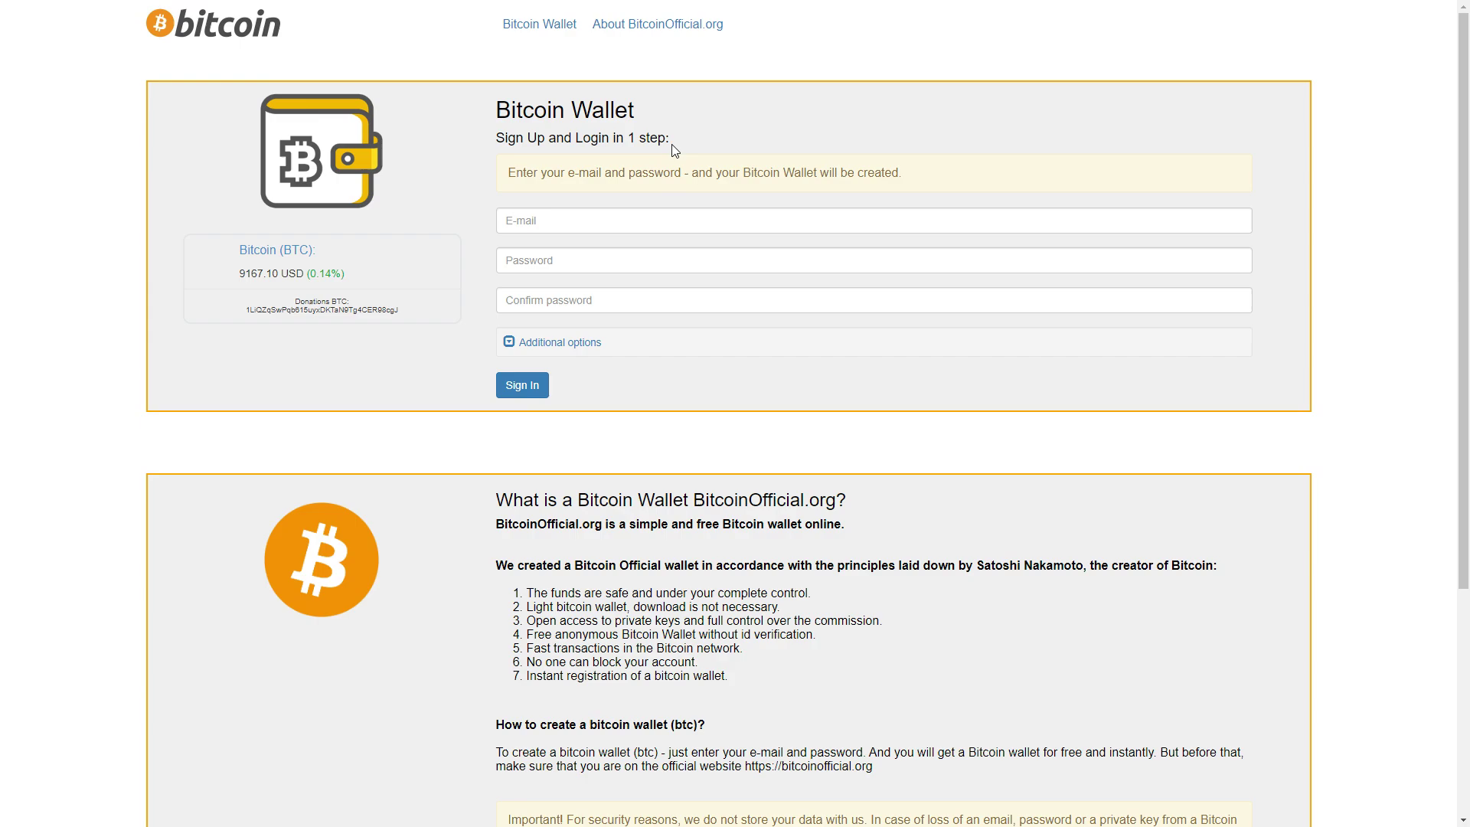
pyautogui.click(610, 210)
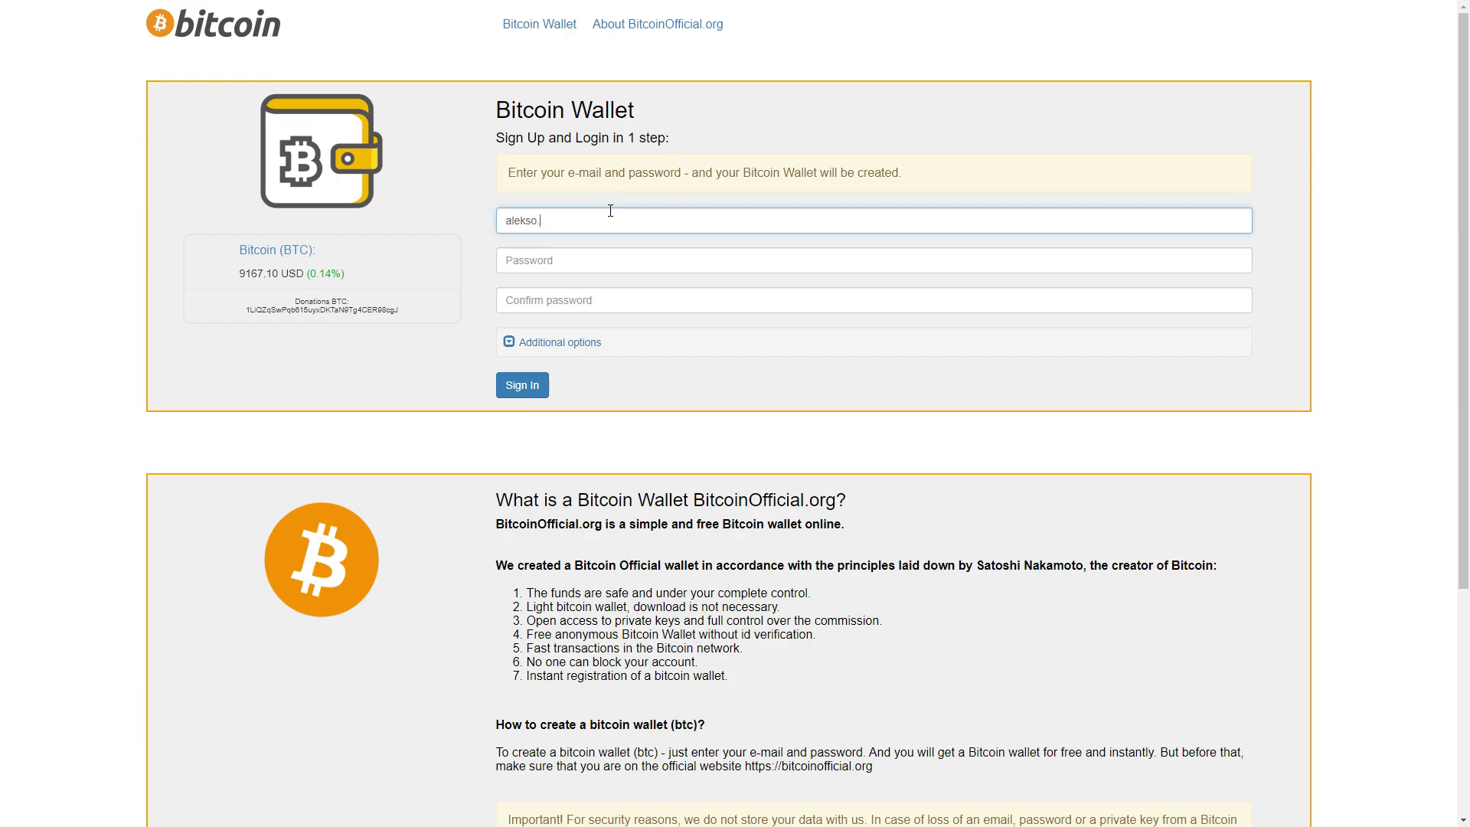
# Enter the password, confirm it, and sign in to create the wallet
pyautogui.click(680, 248)
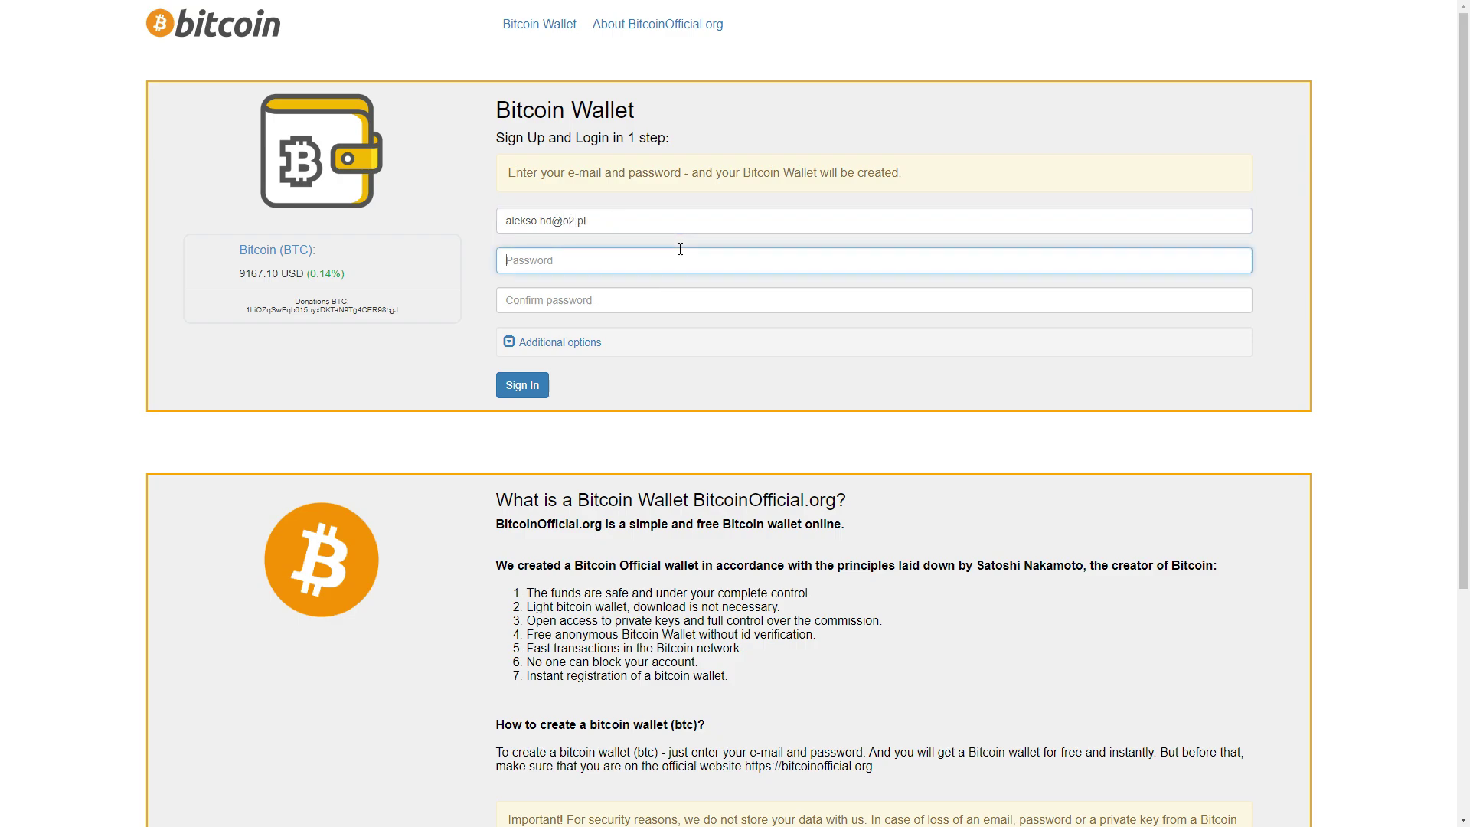
pyautogui.write('••••••••••••')
pyautogui.click(728, 300)
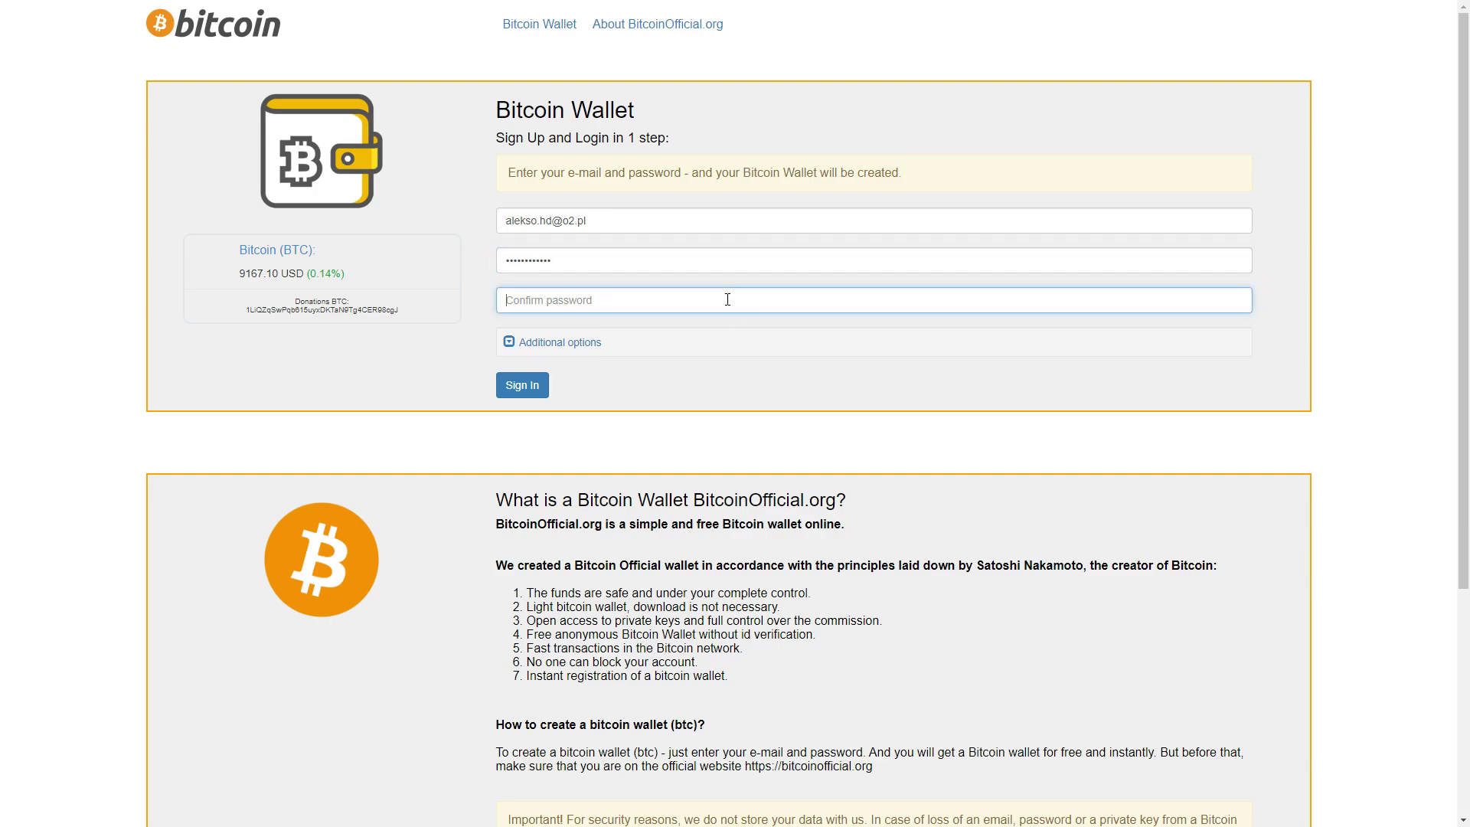
pyautogui.write('••••••••••••')
pyautogui.click(525, 386)
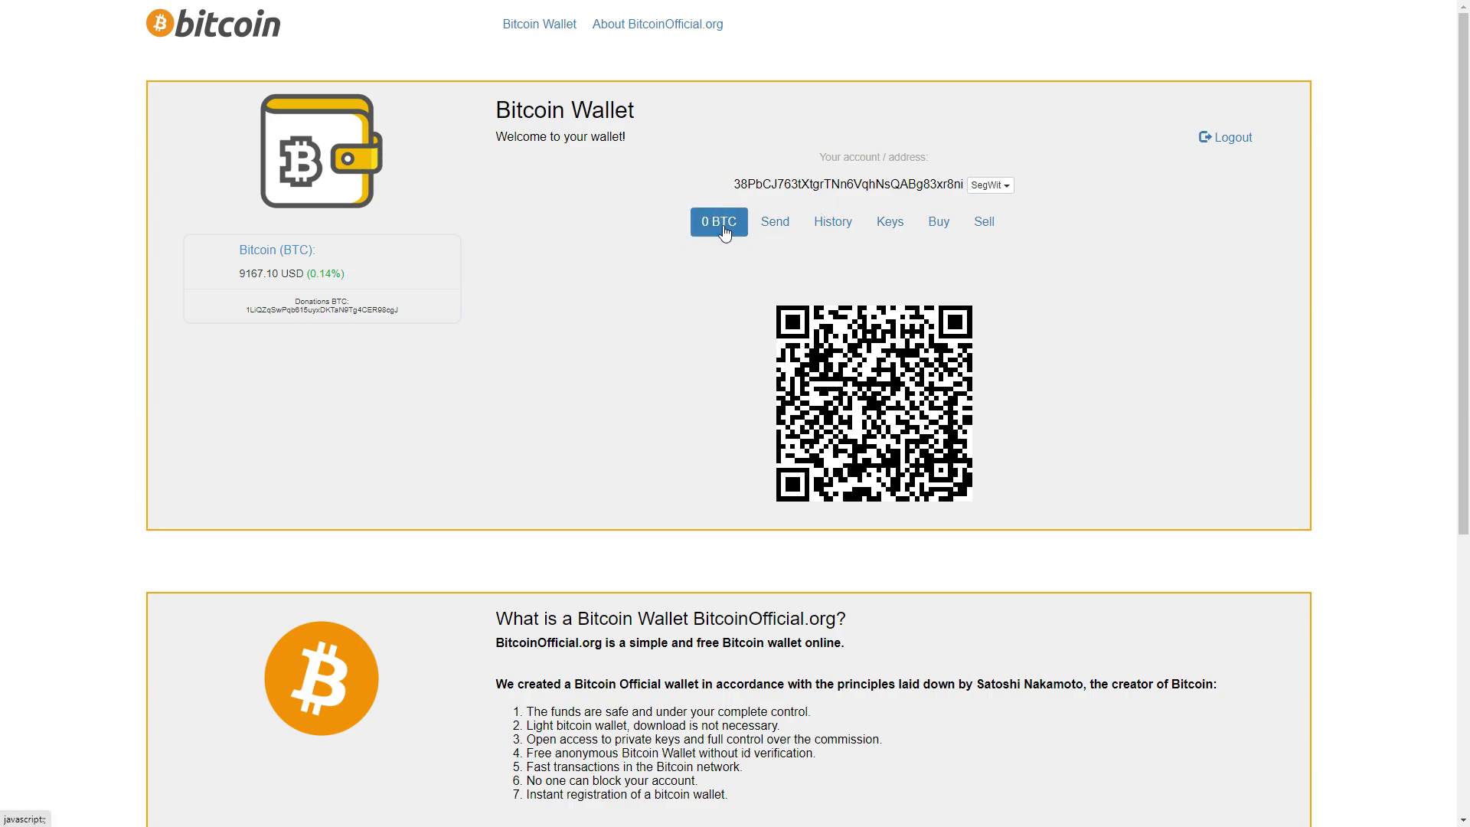
# Show the Send form, review the address history on blockchain.com, then close that window
pyautogui.click(777, 225)
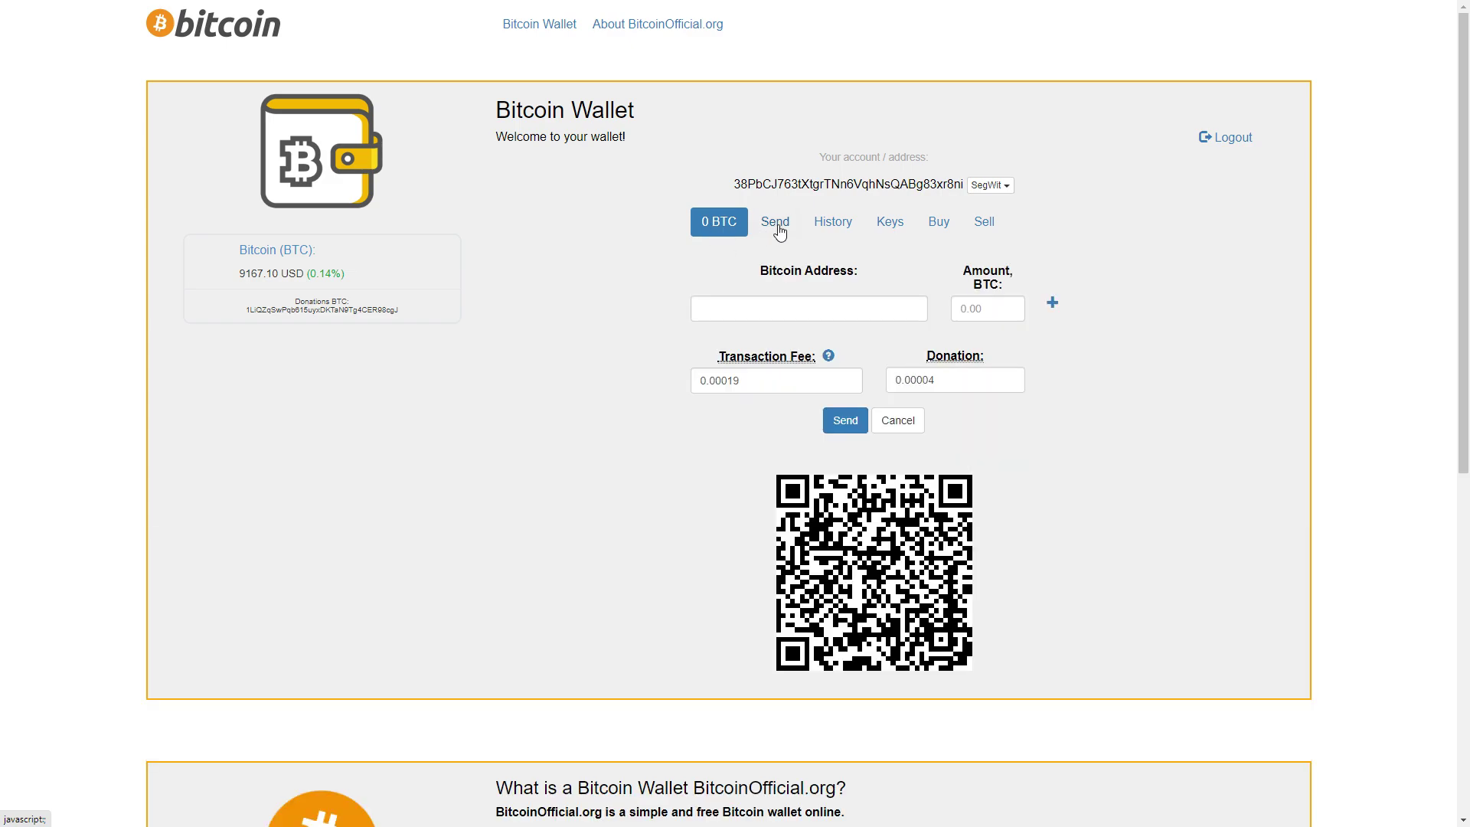
pyautogui.click(833, 224)
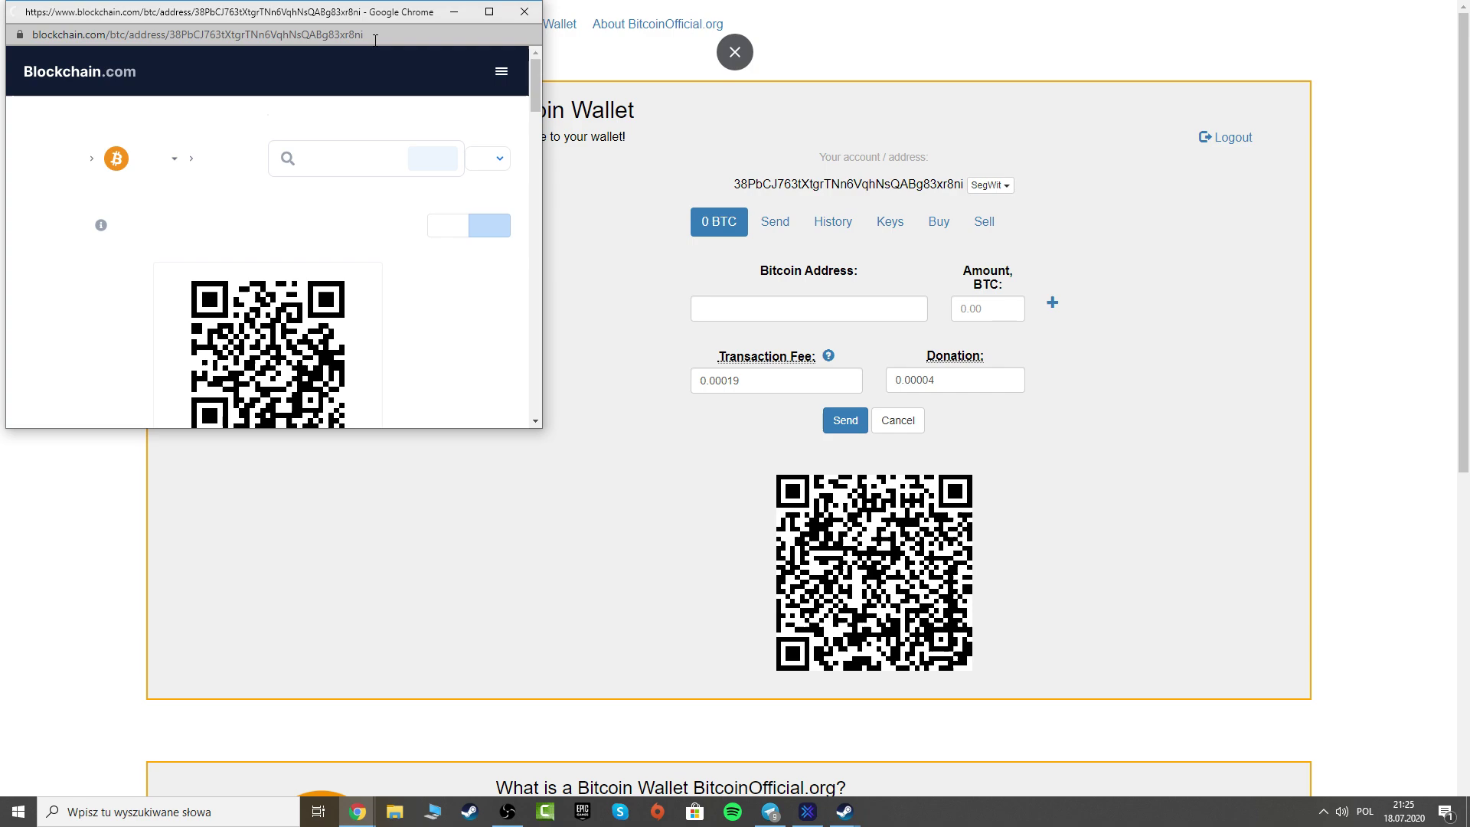
pyautogui.scroll(-5, 293, 362)
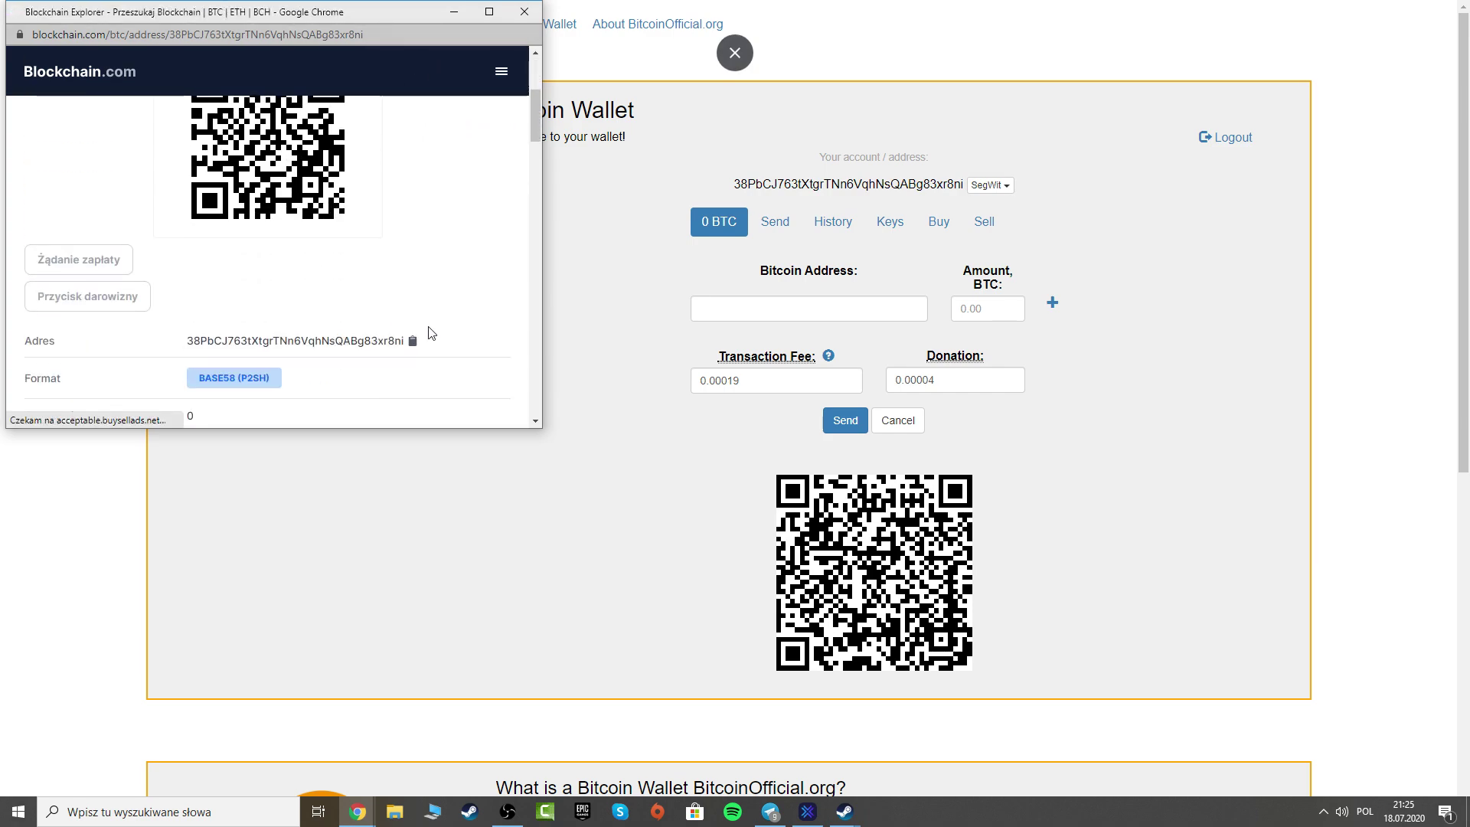
pyautogui.scroll(5, 449, 263)
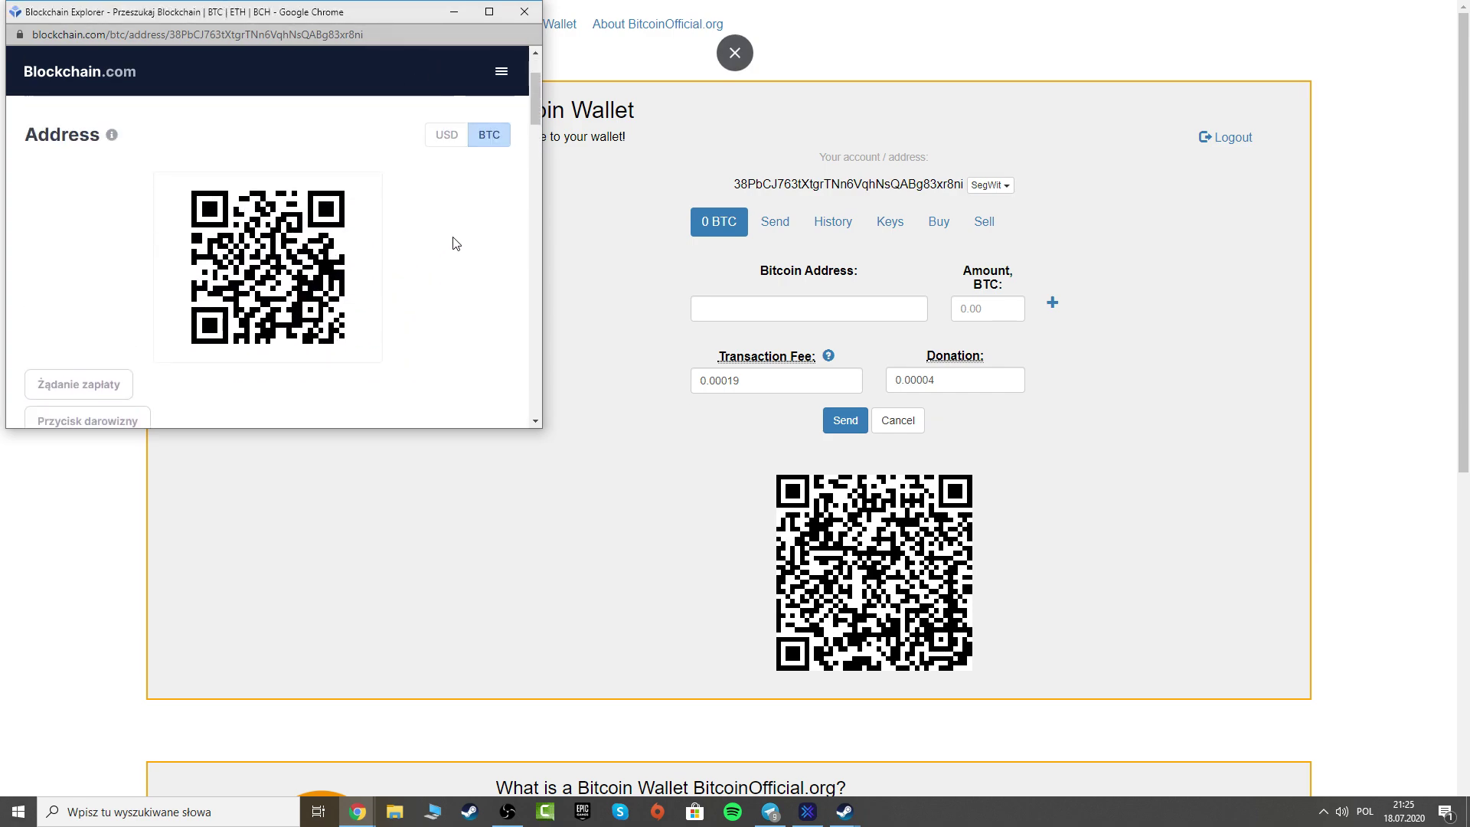
pyautogui.click(524, 11)
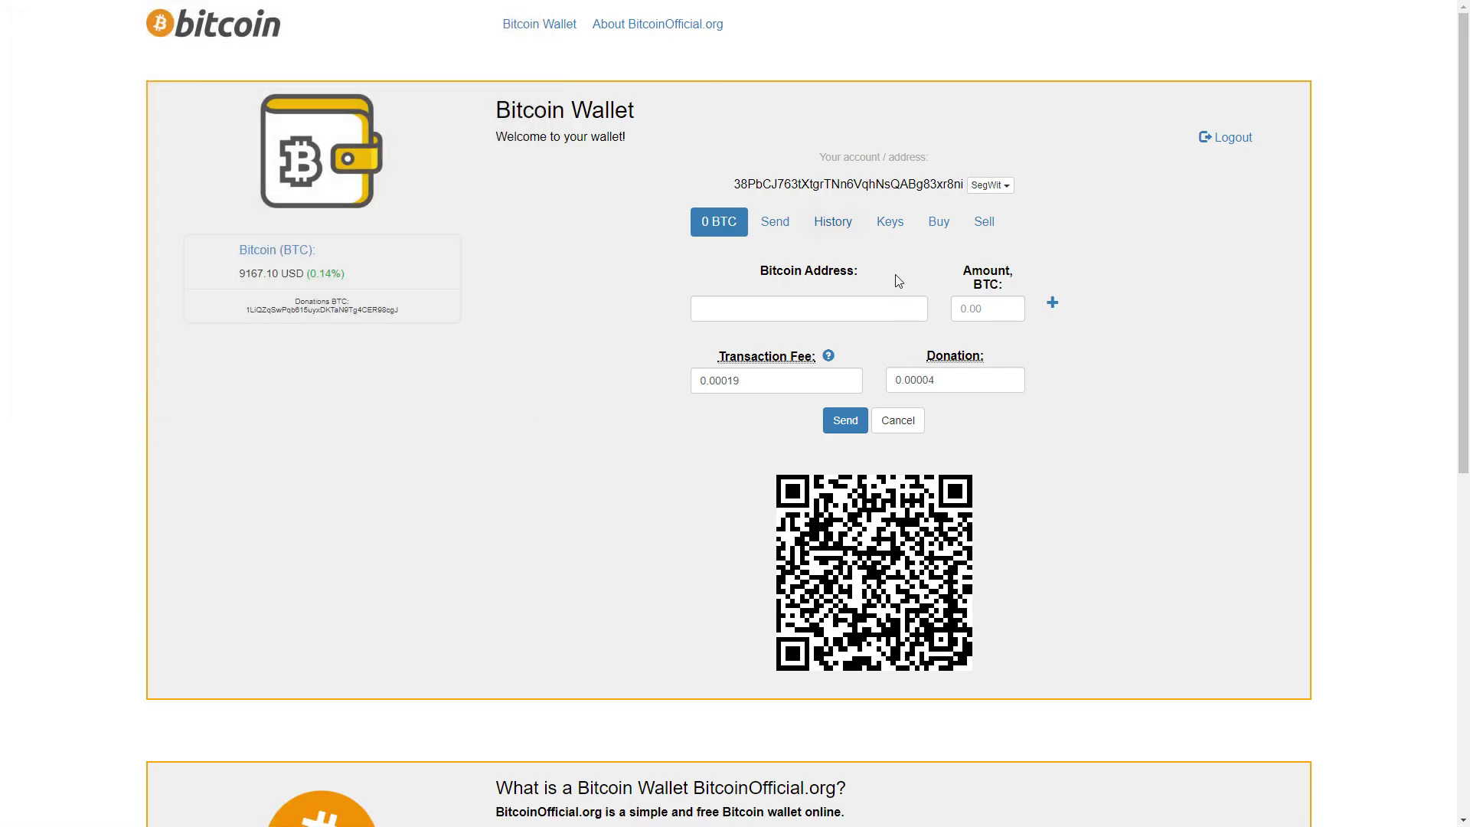
# Show the wallet's public and private keys in the Keys tab
pyautogui.click(897, 234)
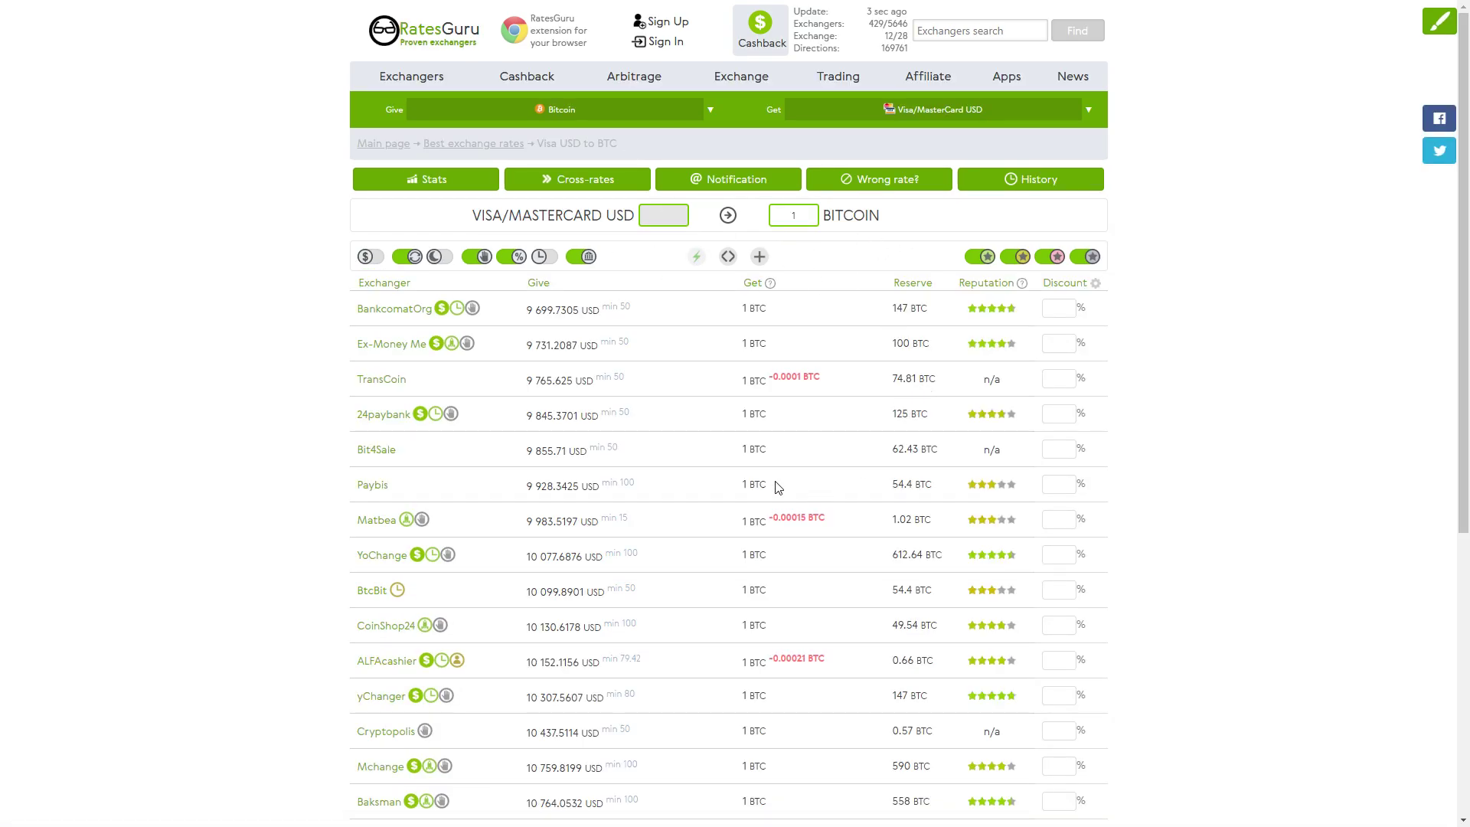
# Review the RatesGuru buy-bitcoin exchanger list, then switch back to the wallet tab
pyautogui.scroll(-5, 796, 467)
pyautogui.scroll(5, 786, 423)
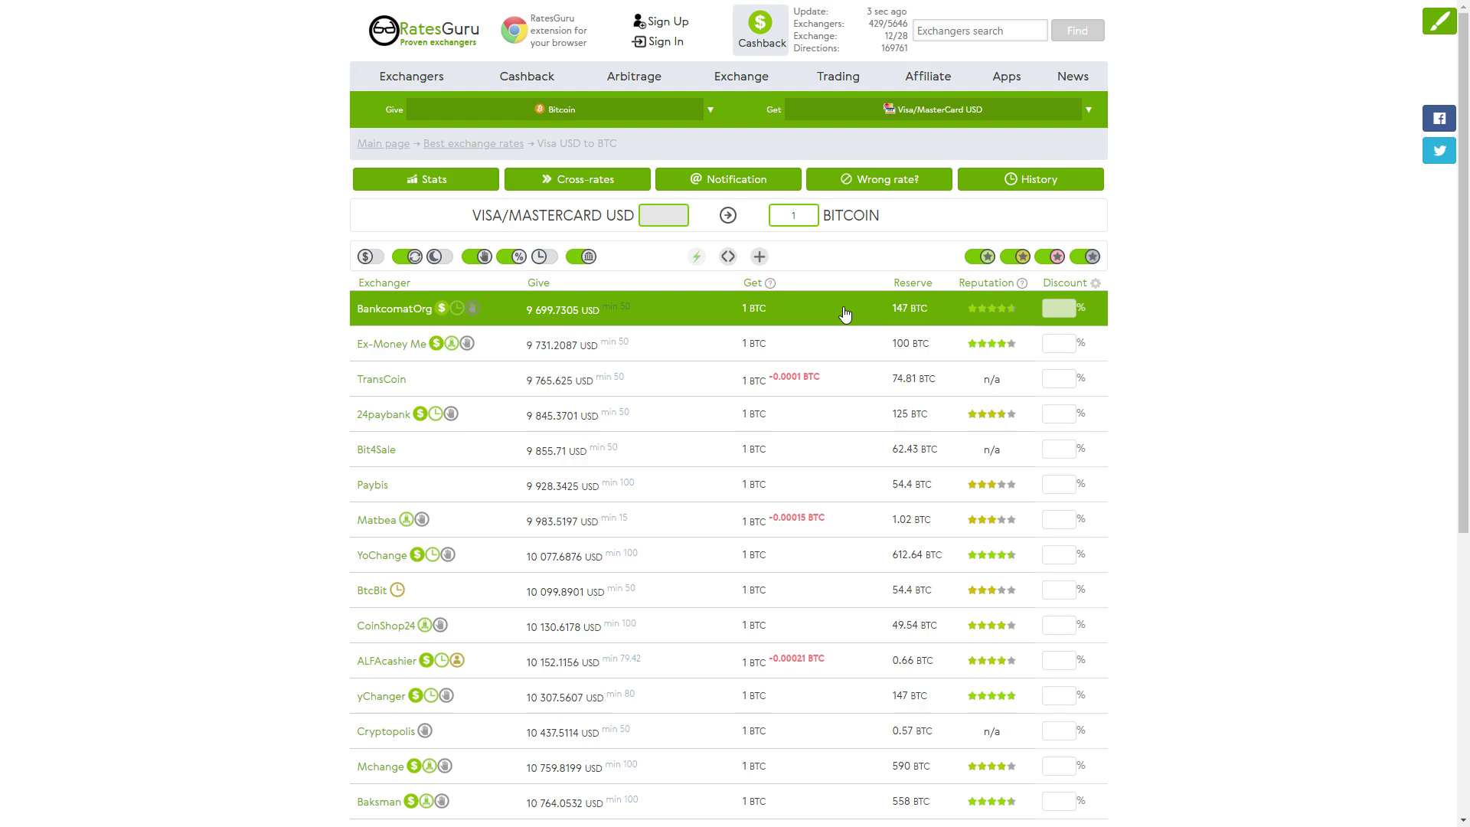
pyautogui.press('F11')
pyautogui.hotkey('ctrl', 'shift', 'Tab')
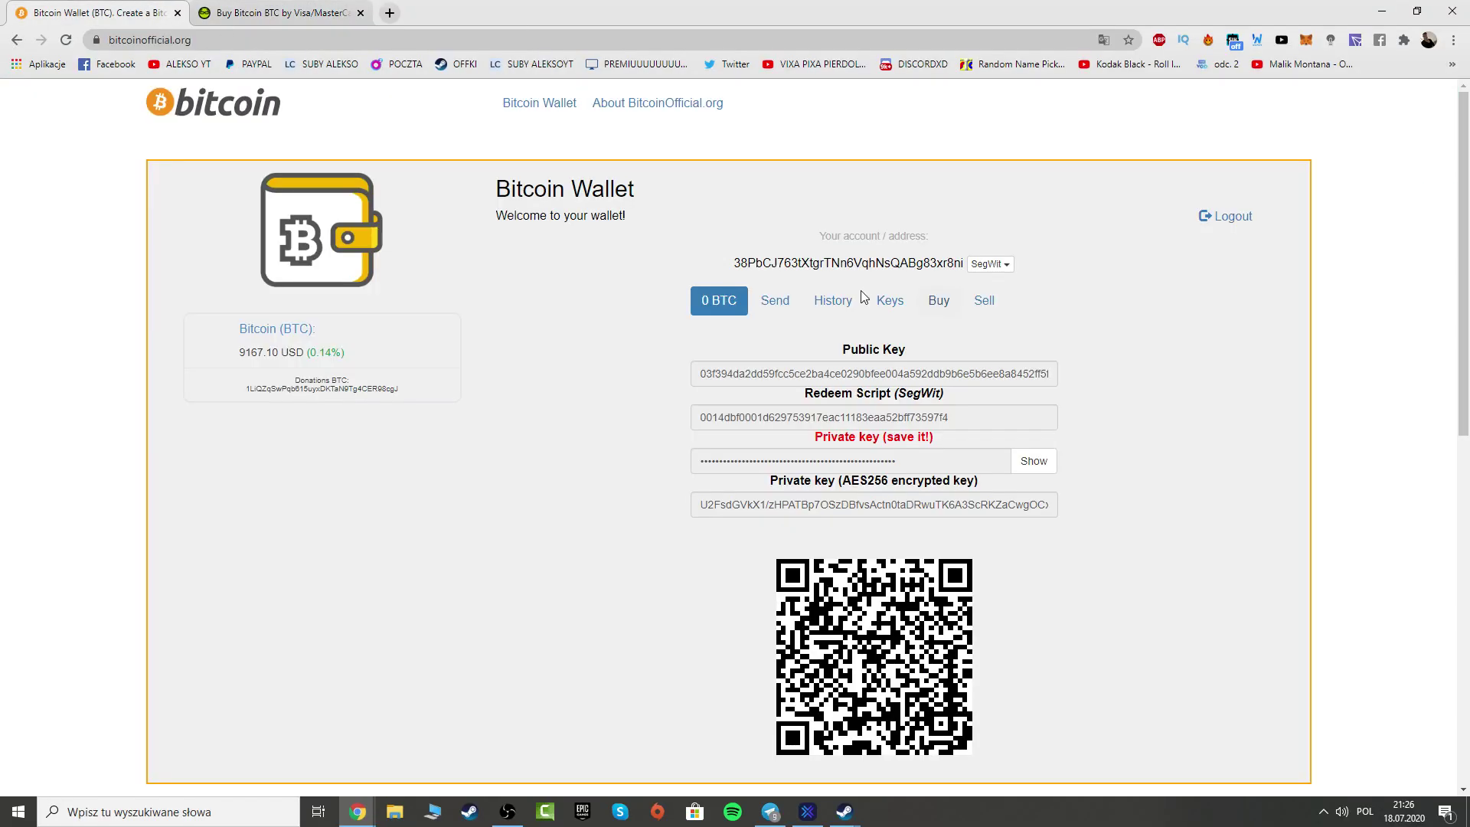
pyautogui.press('F11')
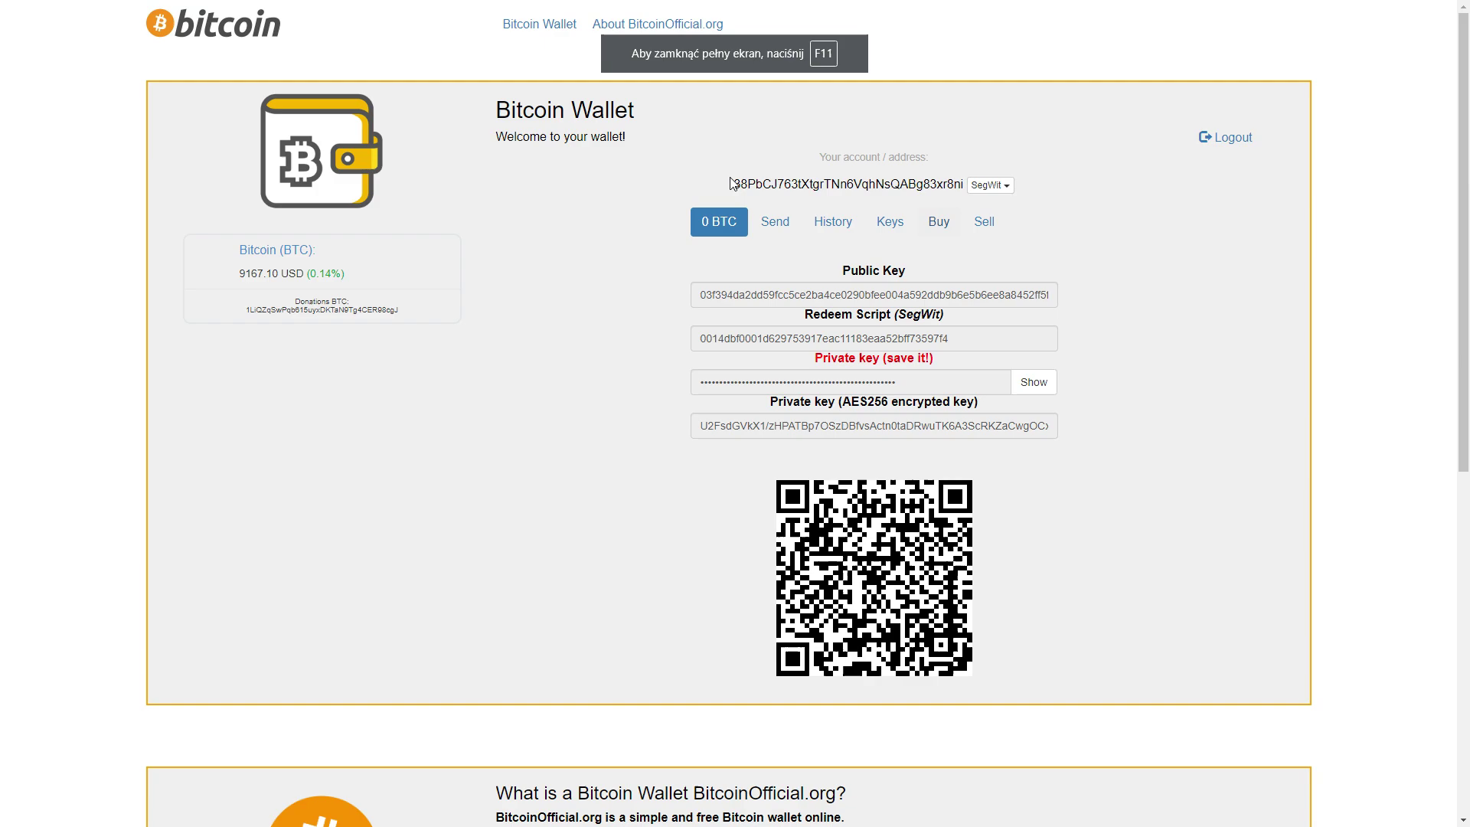
# Review the sell-bitcoin exchanger offers, then return to the wallet's keys view
pyautogui.click(980, 226)
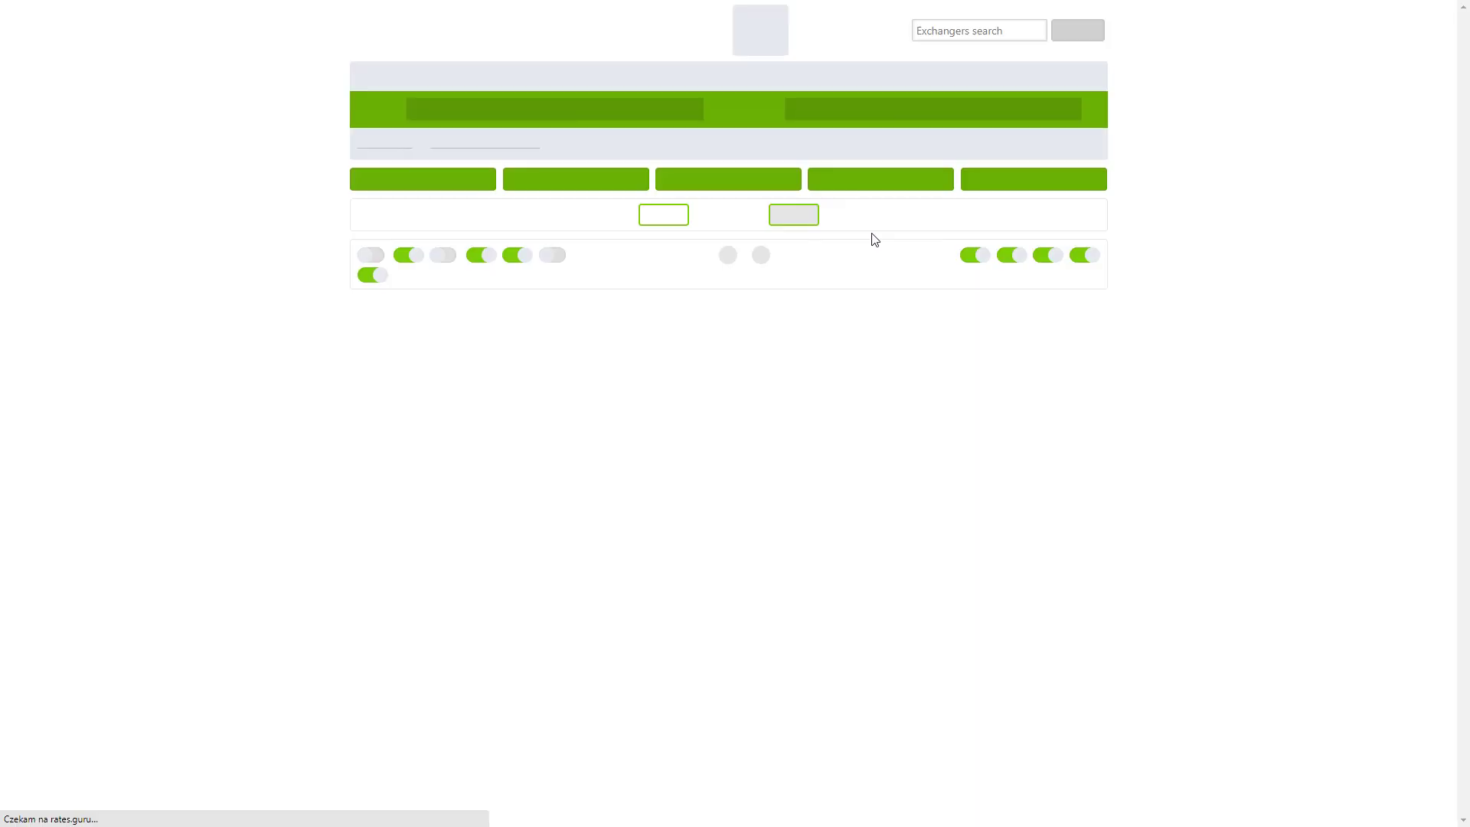
pyautogui.scroll(-3, 582, 383)
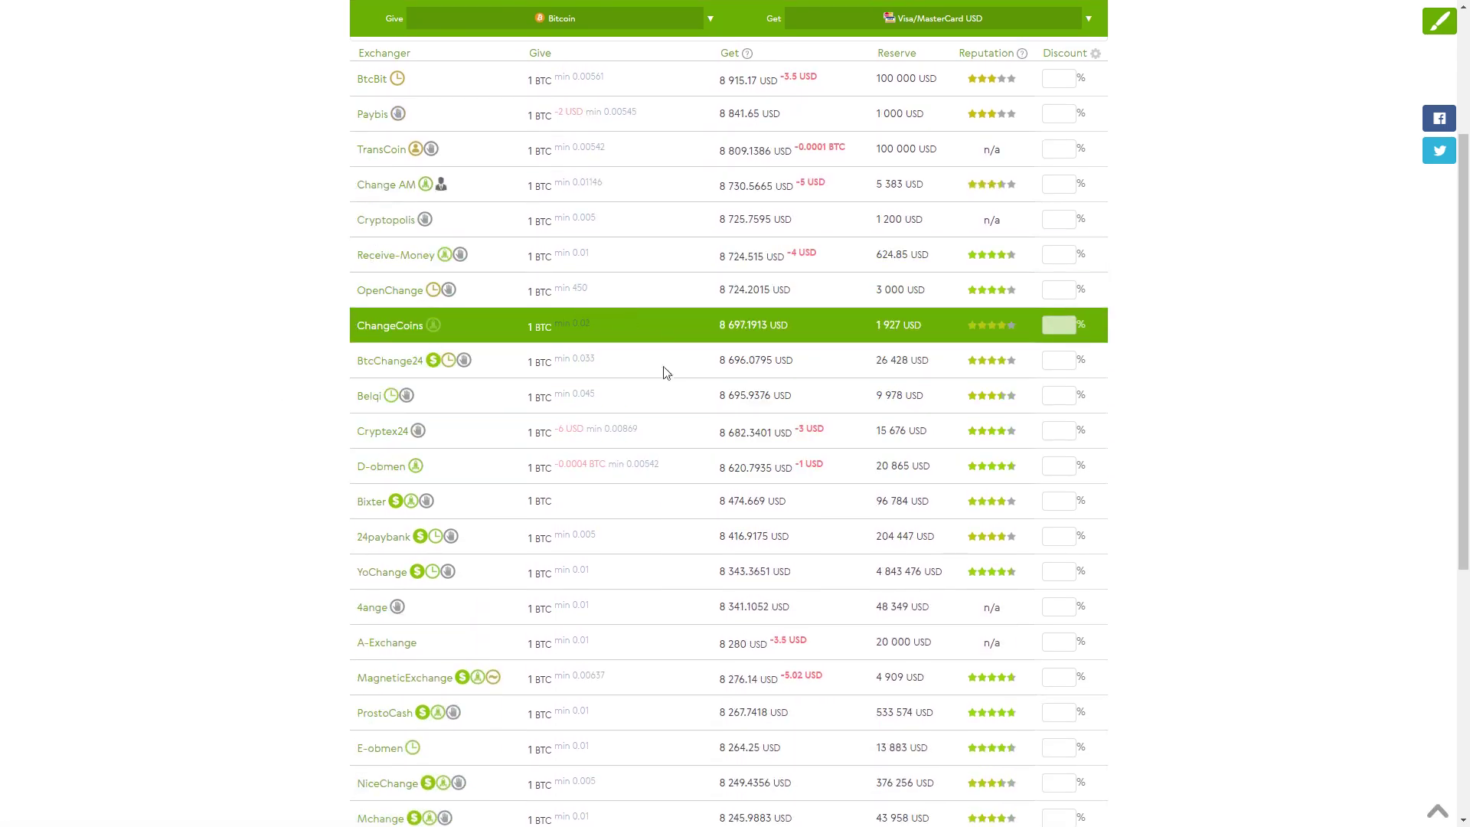
pyautogui.scroll(-2, 666, 398)
pyautogui.scroll(5, 881, 323)
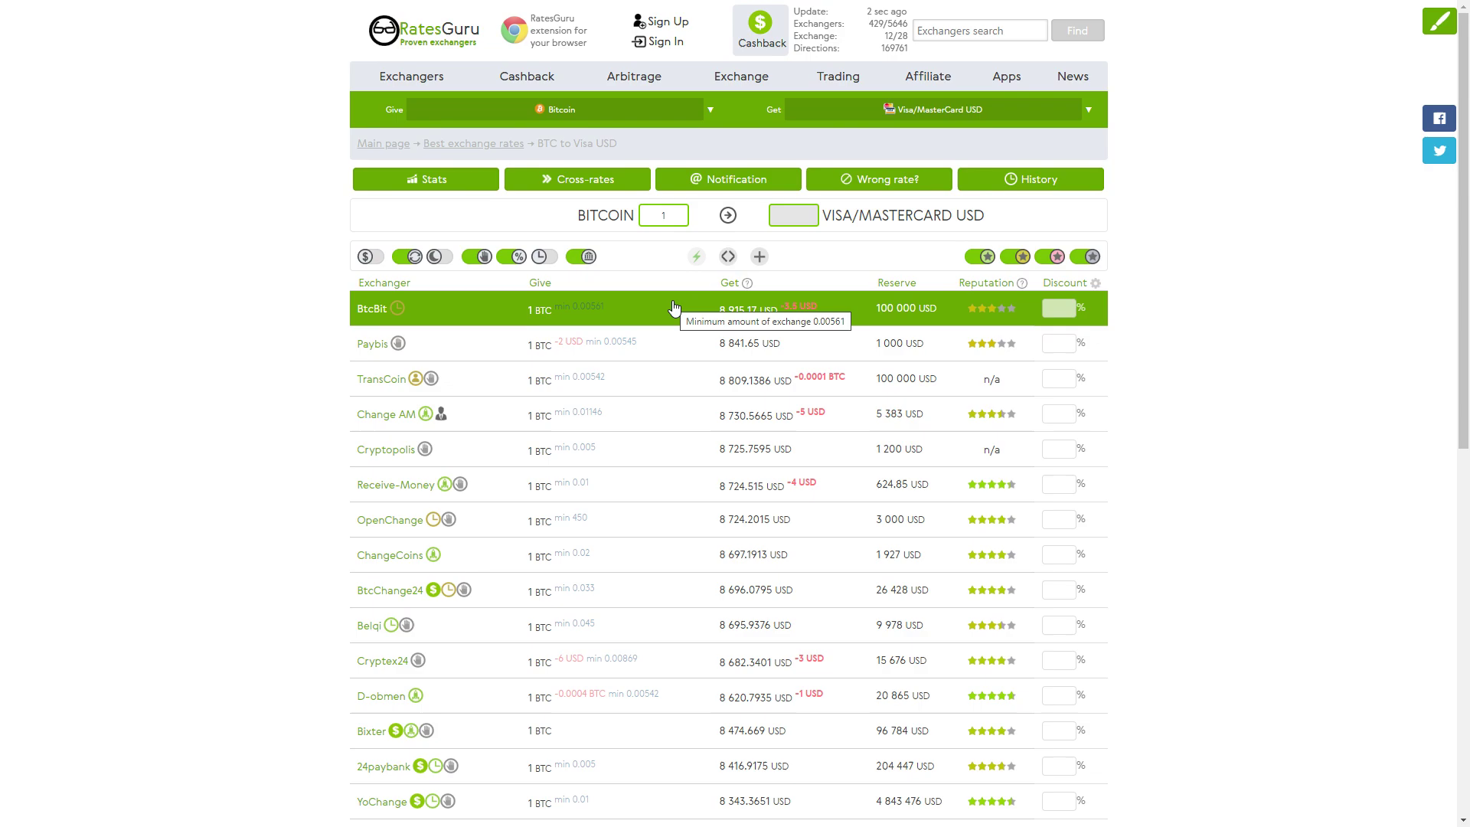
pyautogui.press('F11')
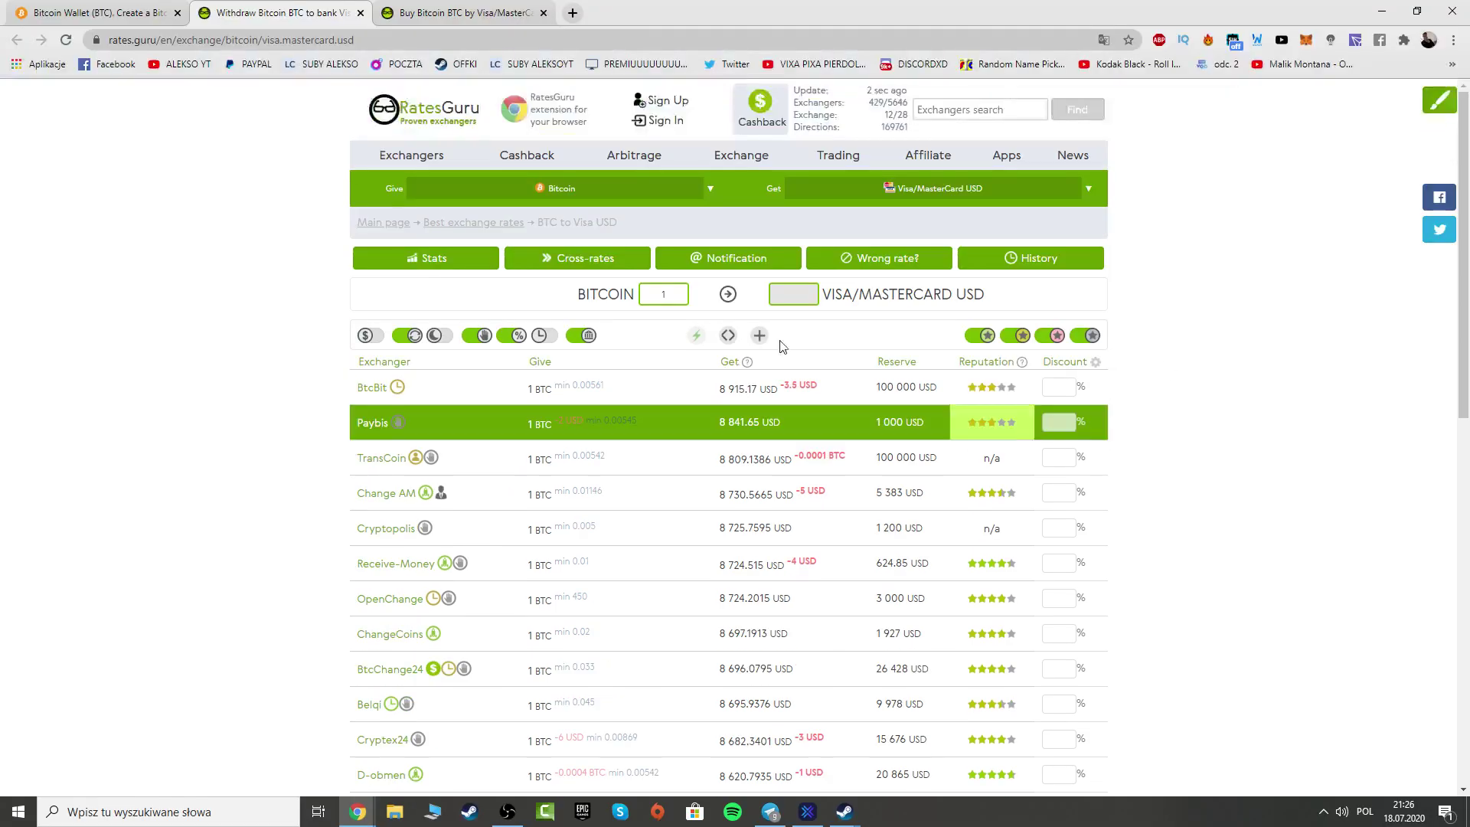
pyautogui.hotkey('ctrl', '1')
pyautogui.press('F11')
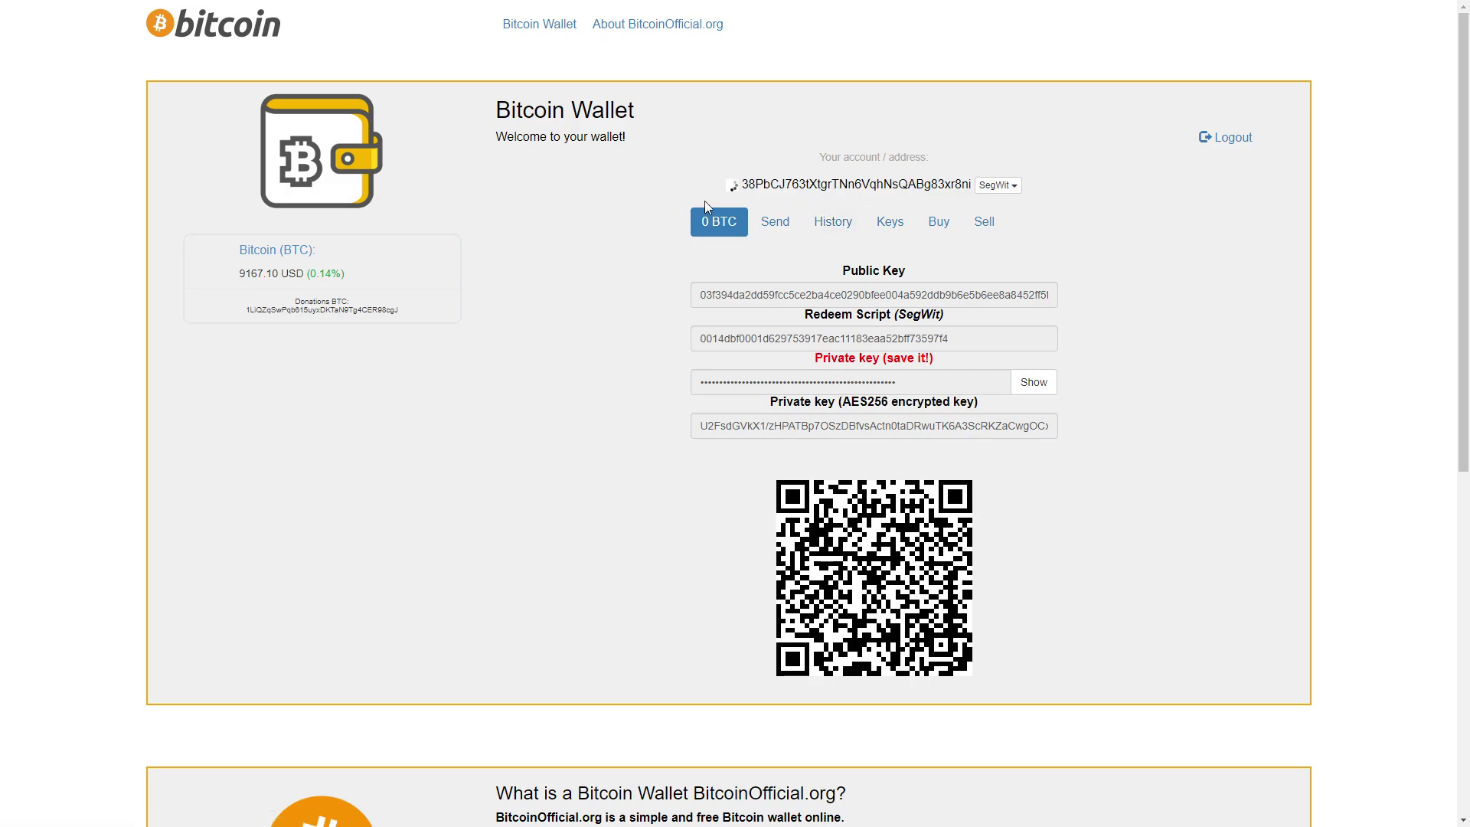
# Check the Send form's amount, address, 0.00004 donation and 0.00019 fee fields, then submit
pyautogui.click(773, 223)
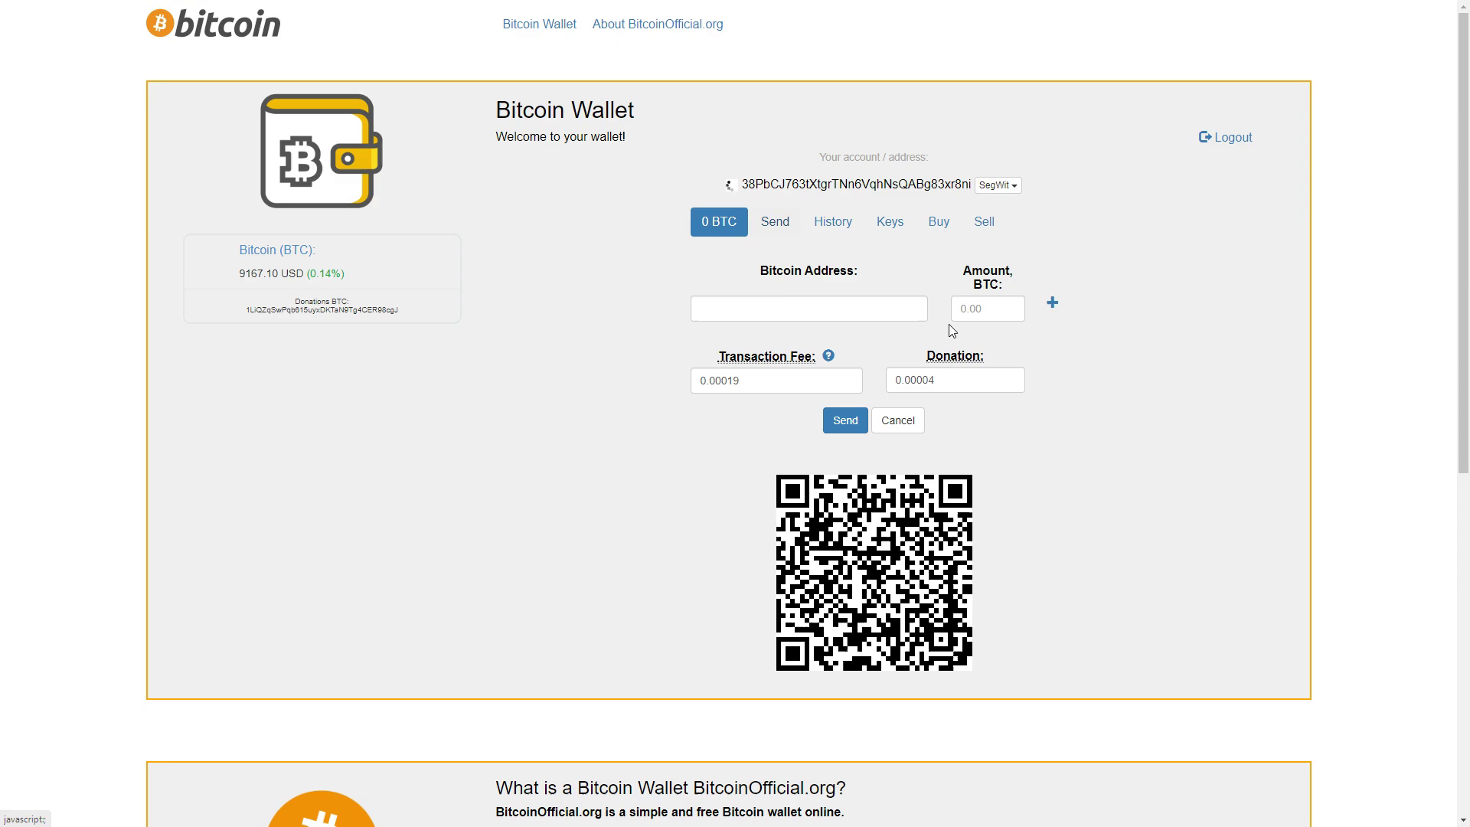
pyautogui.click(980, 312)
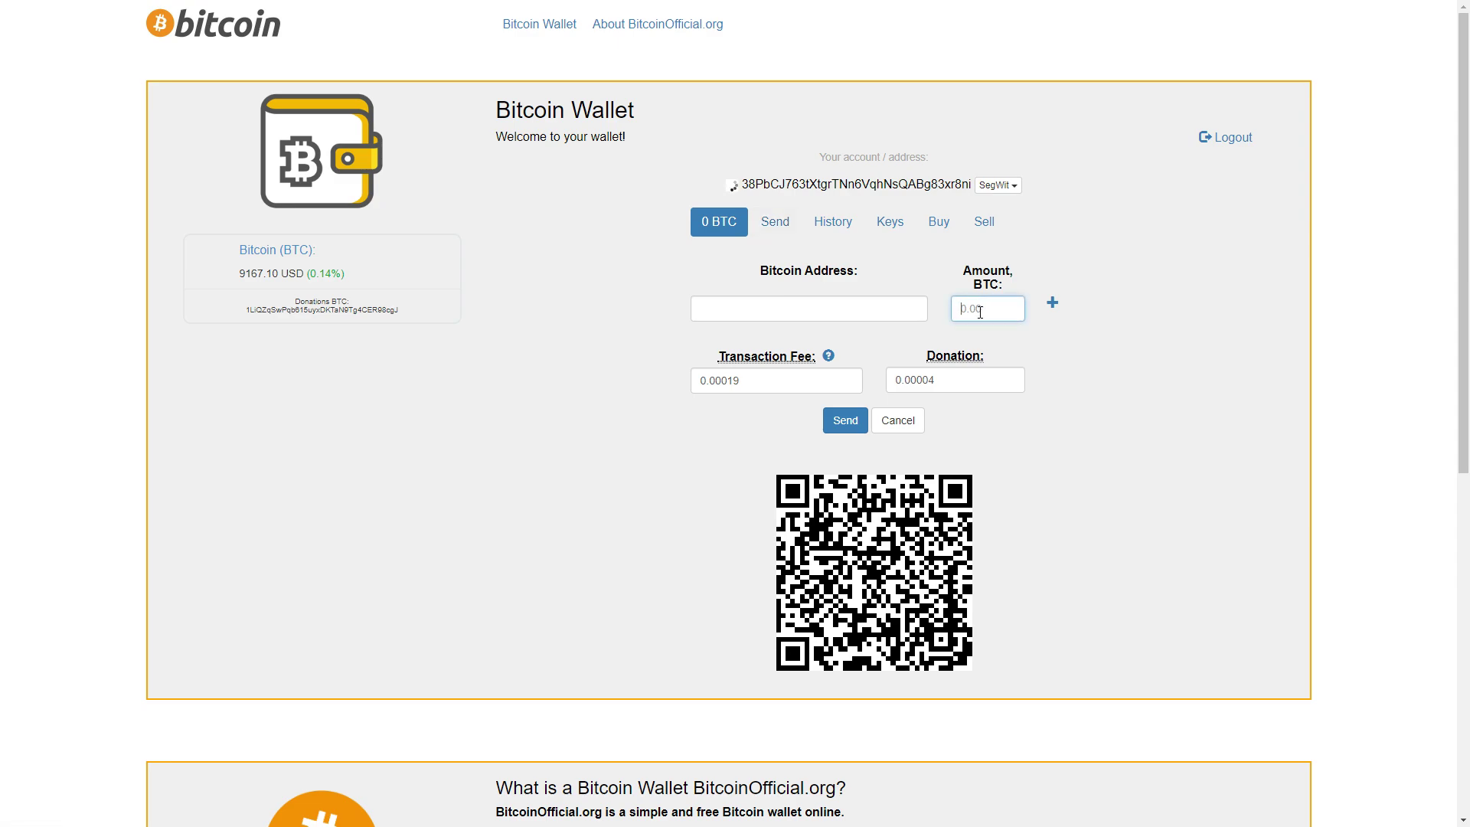
pyautogui.click(880, 309)
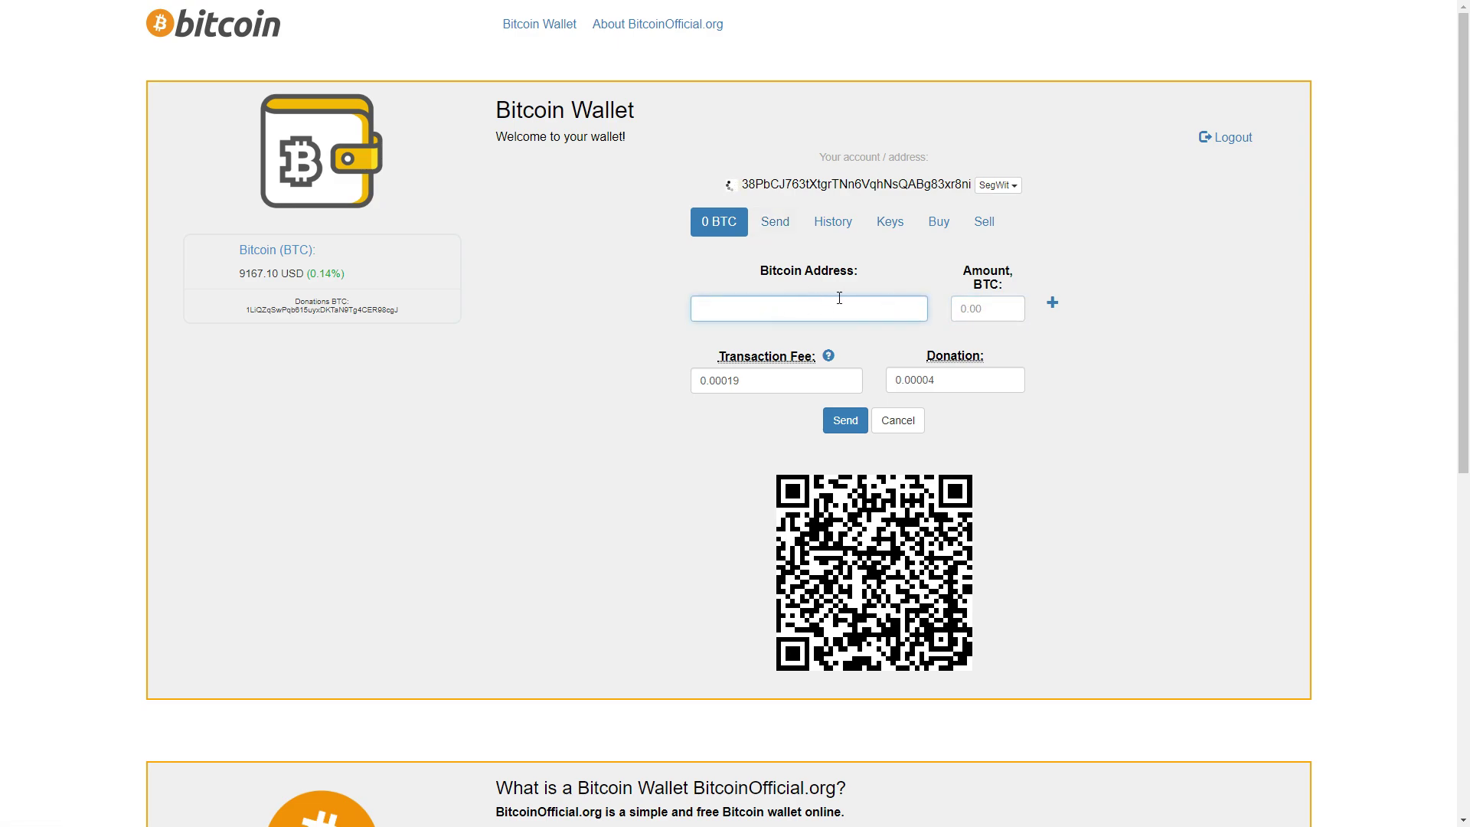
pyautogui.doubleClick(968, 380)
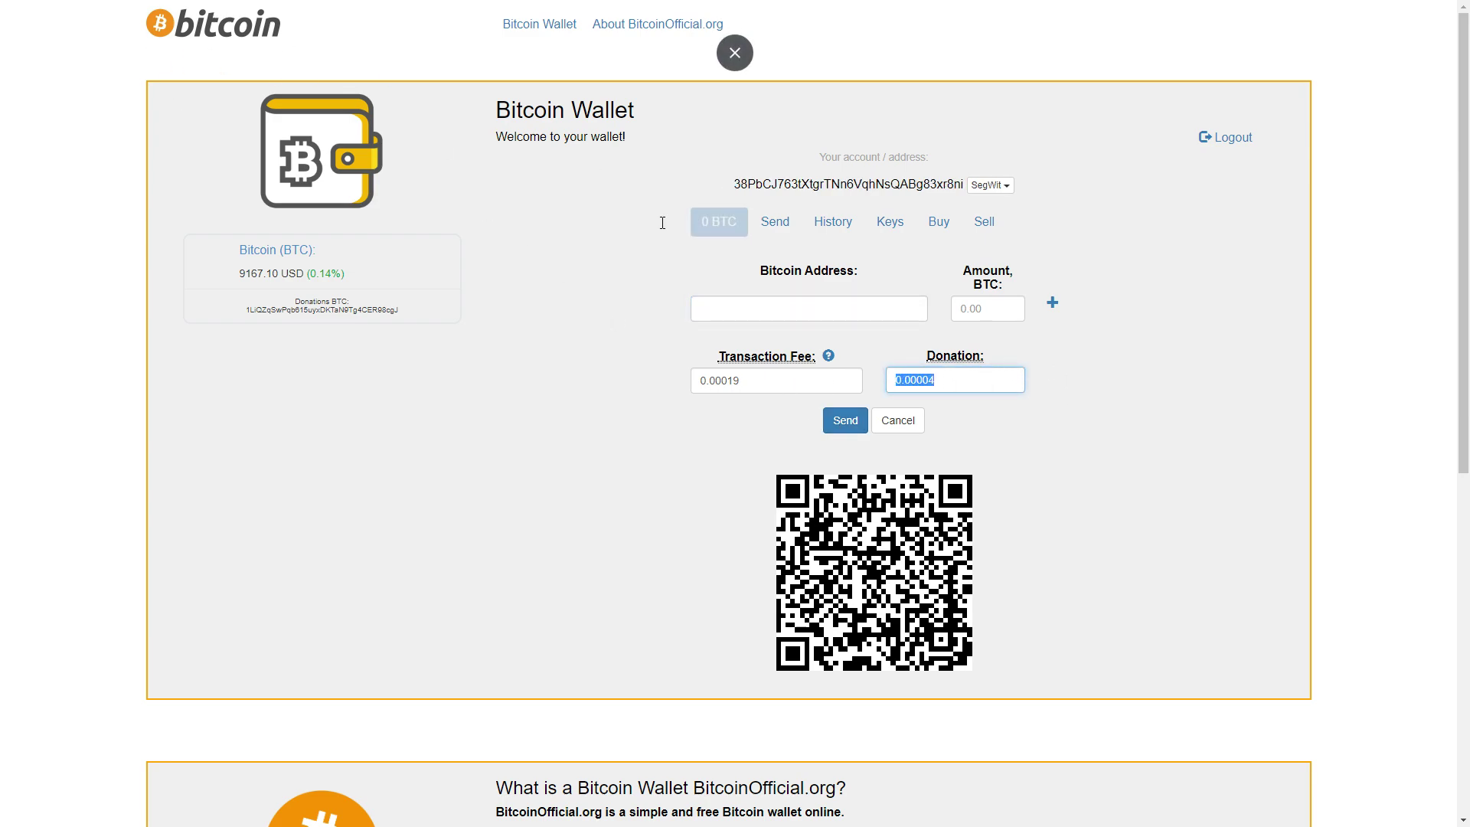
pyautogui.hotkey('shift', 'Tab')
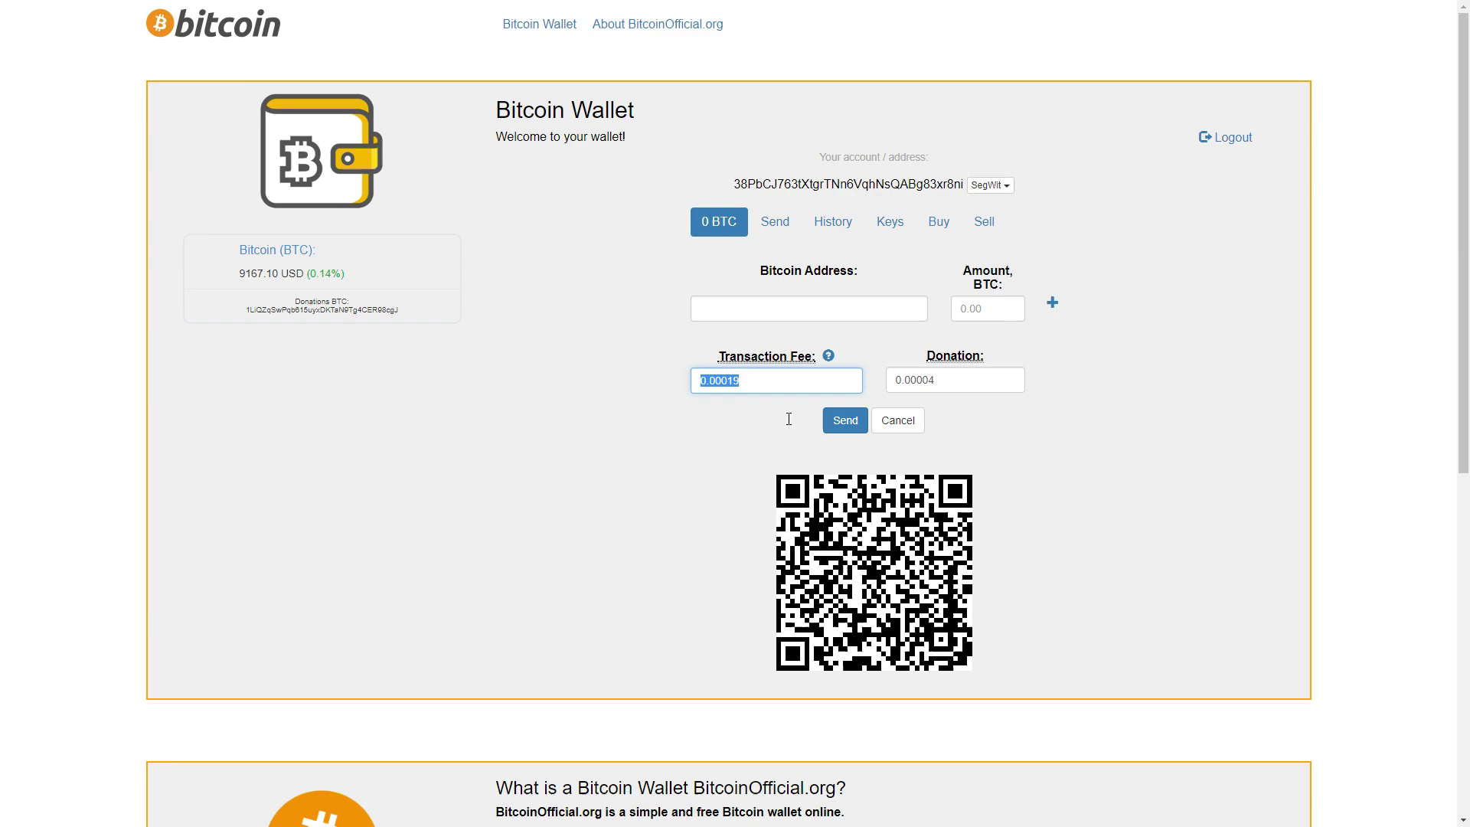
pyautogui.click(777, 411)
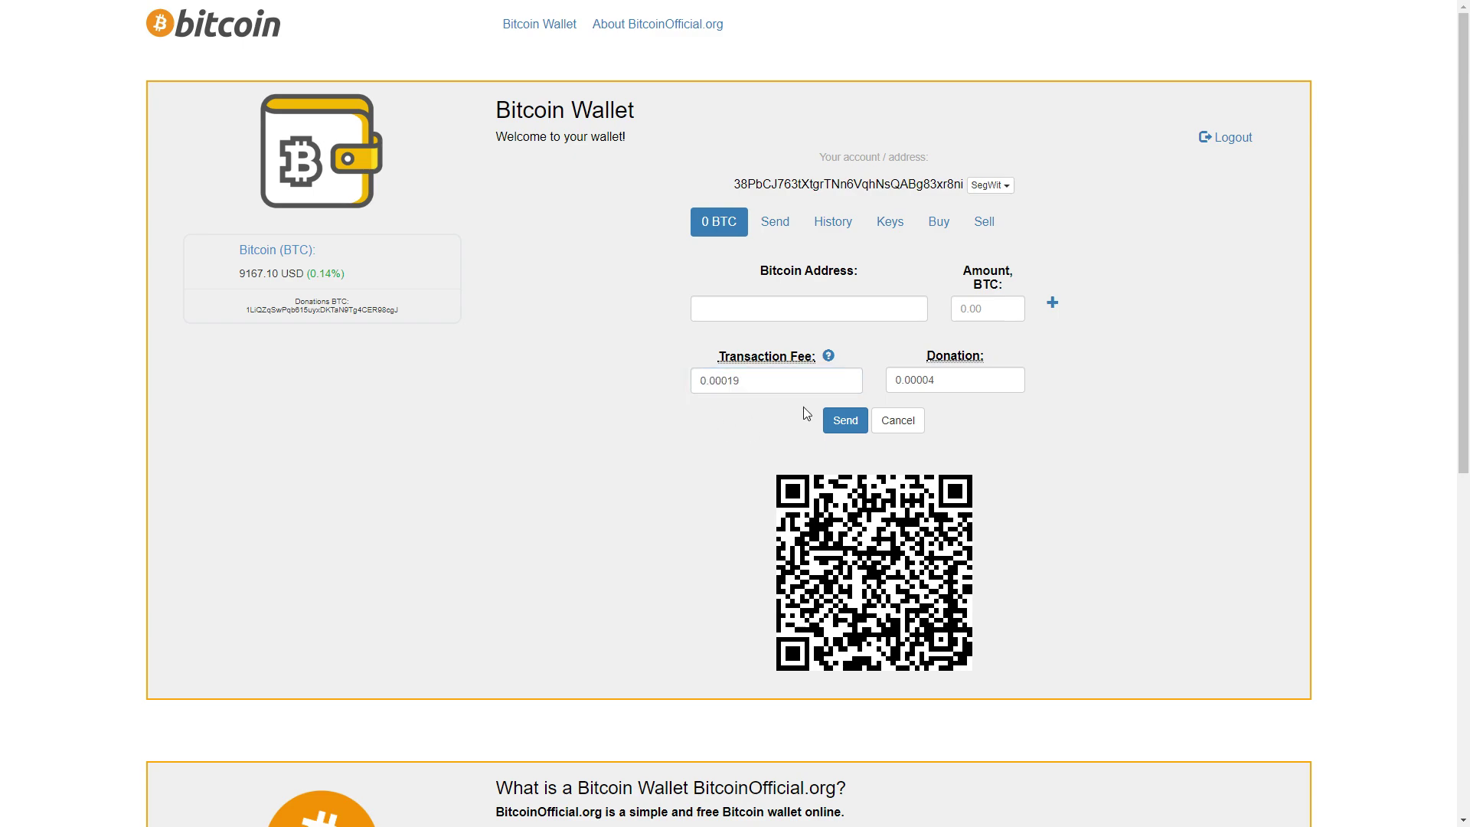
pyautogui.click(845, 420)
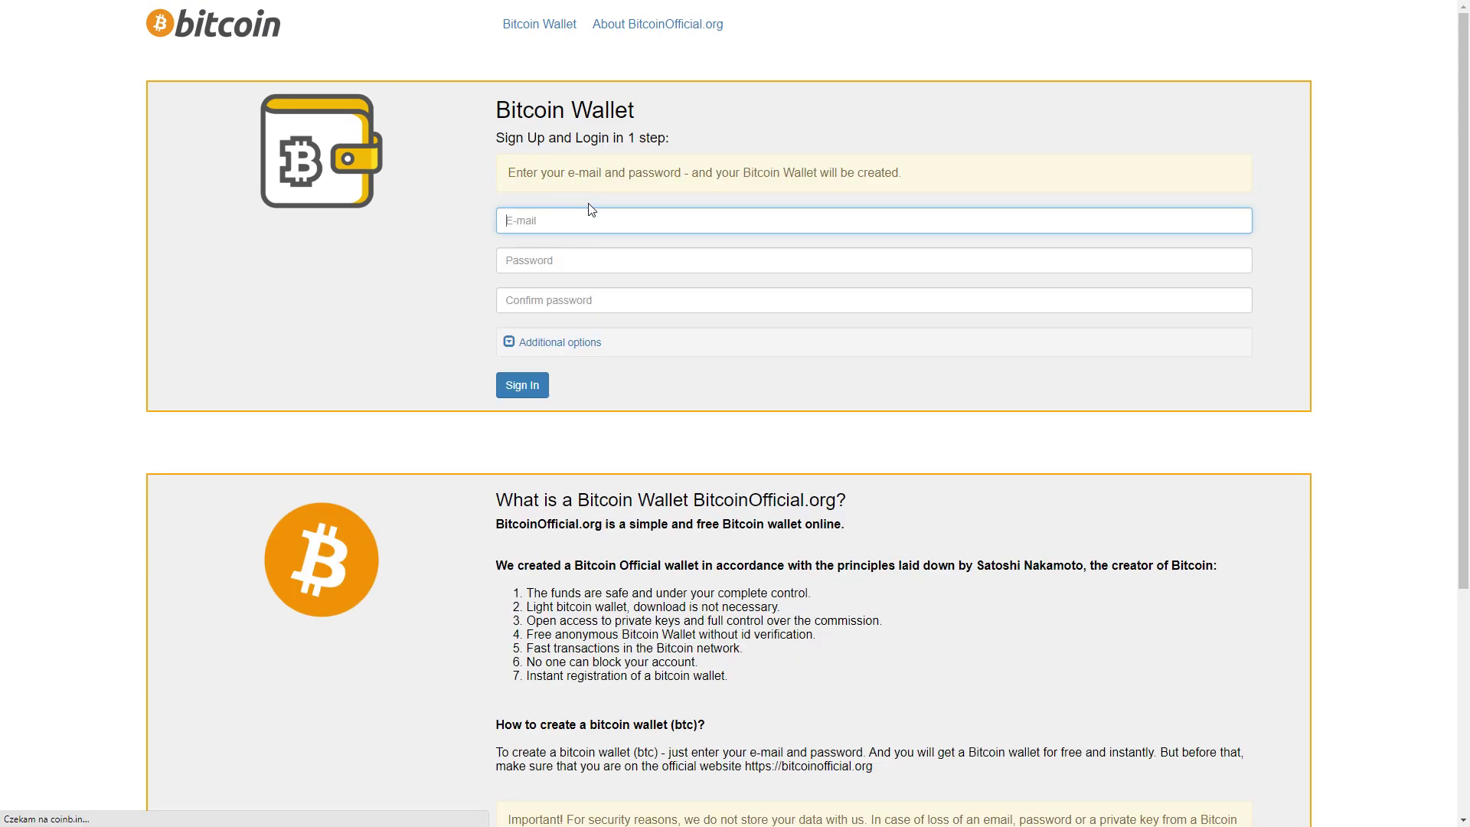
pyautogui.click(986, 142)
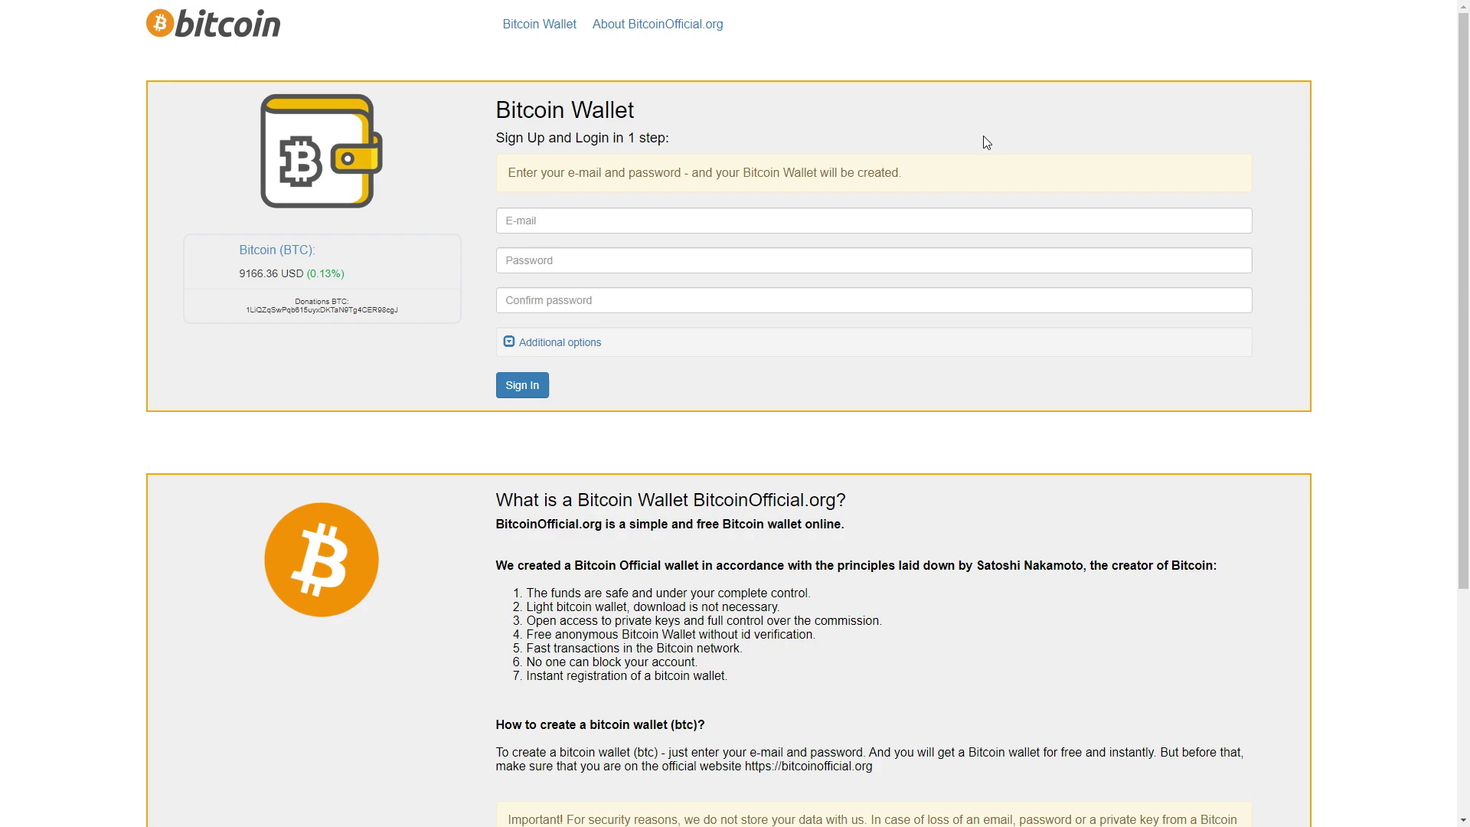